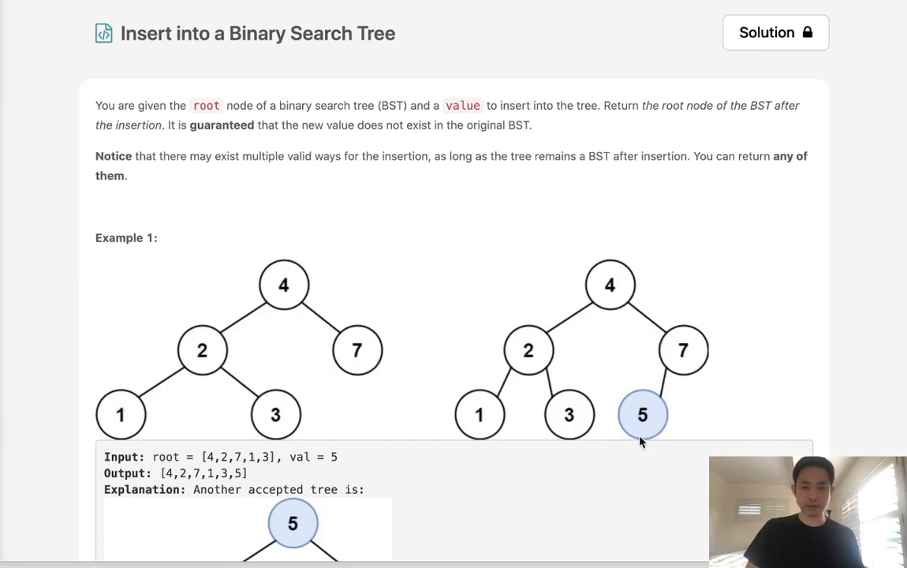
{"action": "scroll", "coordinate": [496, 419], "scroll_direction": "down", "scroll_amount": 3}
{"action": "scroll", "coordinate": [407, 415], "scroll_direction": "down", "scroll_amount": 2}
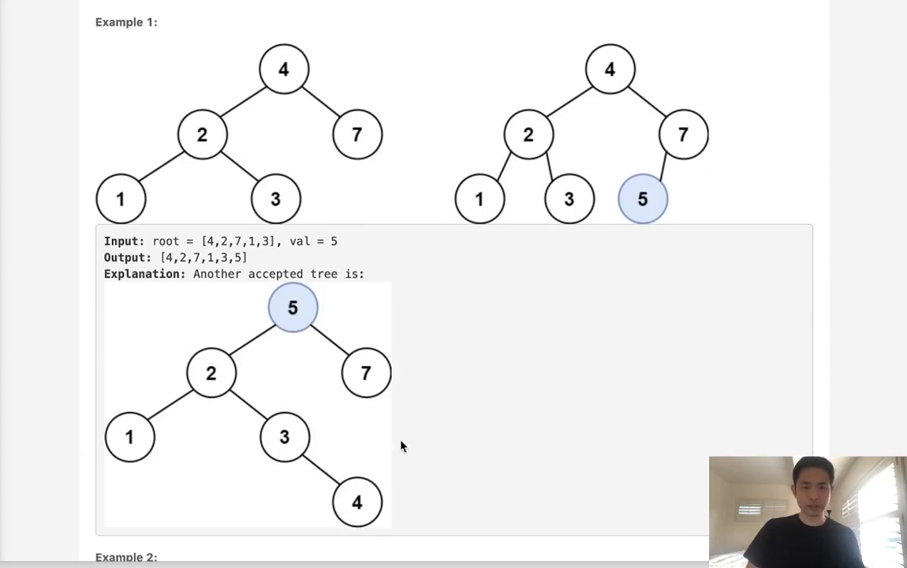
{"action": "scroll", "coordinate": [401, 447], "scroll_direction": "up", "scroll_amount": 5}
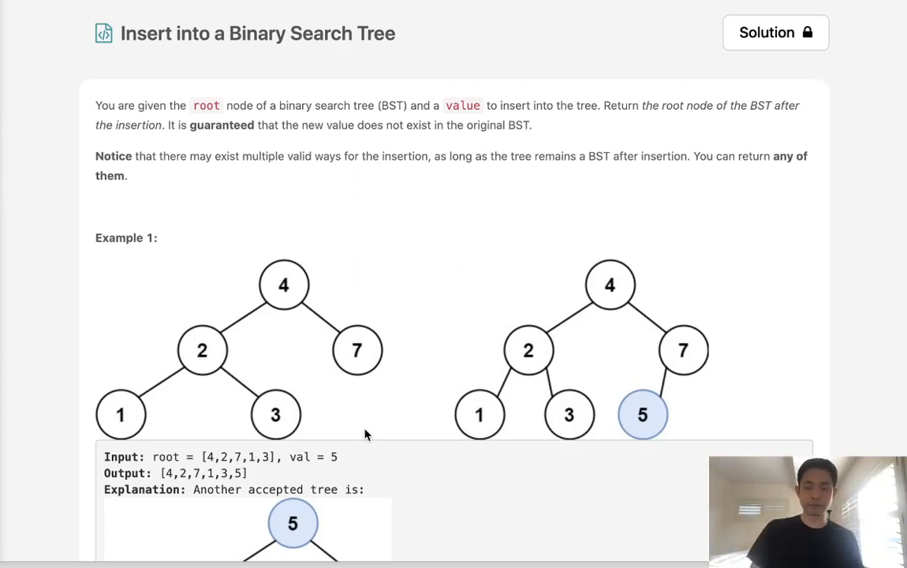
{"action": "scroll", "coordinate": [365, 434], "scroll_direction": "down", "scroll_amount": 3}
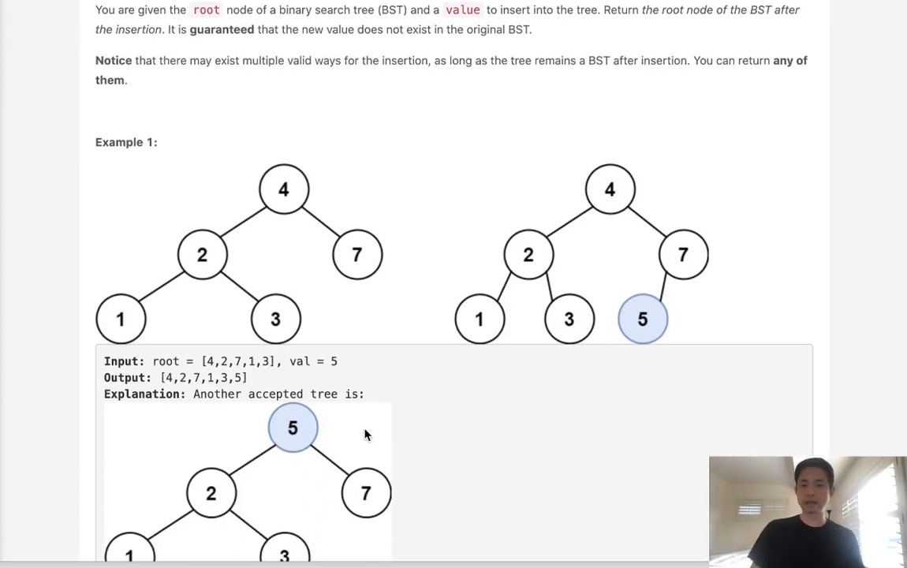
{"action": "scroll", "coordinate": [365, 434], "scroll_direction": "down", "scroll_amount": 5}
{"action": "scroll", "coordinate": [367, 432], "scroll_direction": "down", "scroll_amount": 5}
{"action": "scroll", "coordinate": [369, 436], "scroll_direction": "down", "scroll_amount": 2}
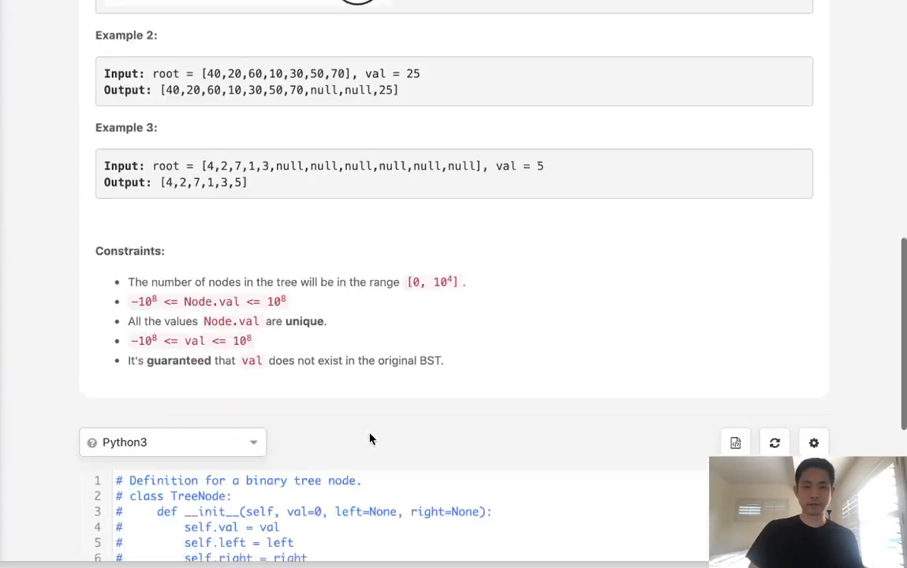
{"action": "scroll", "coordinate": [370, 439], "scroll_direction": "down", "scroll_amount": 5}
{"action": "scroll", "coordinate": [376, 441], "scroll_direction": "down", "scroll_amount": 1}
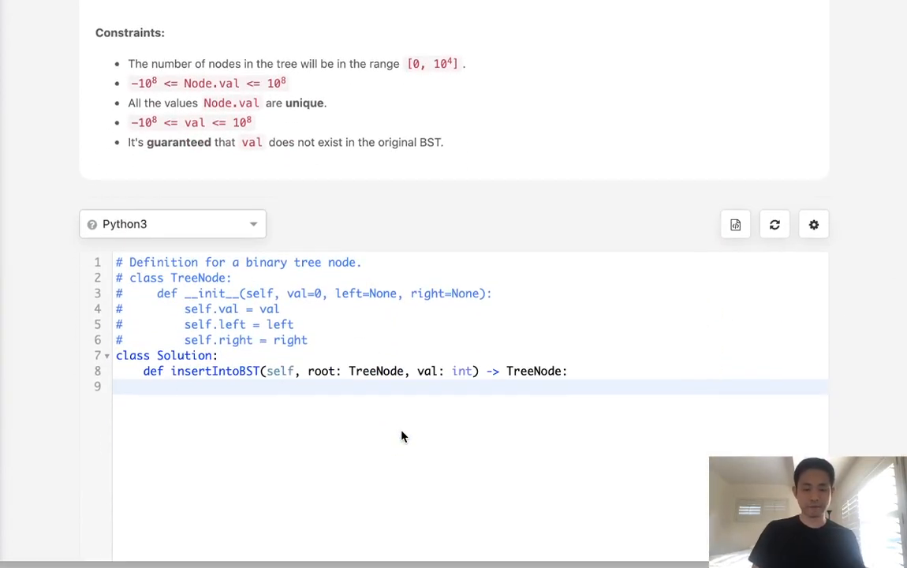
- Add a nested 'def insert(node,val):' helper with a '# base' comment in its body
{"action": "key", "text": "Return"}
{"action": "type", "text": "d"}
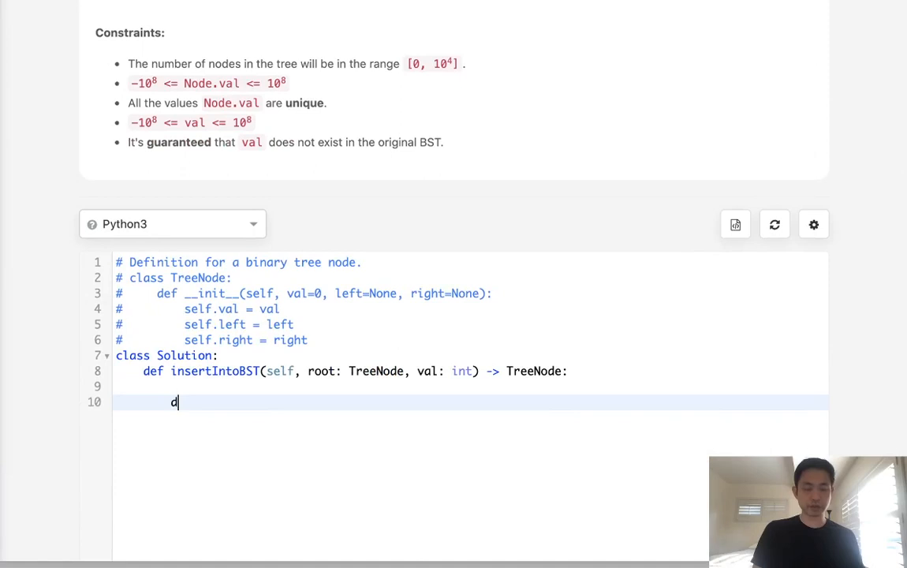
{"action": "type", "text": "ef insert(n"}
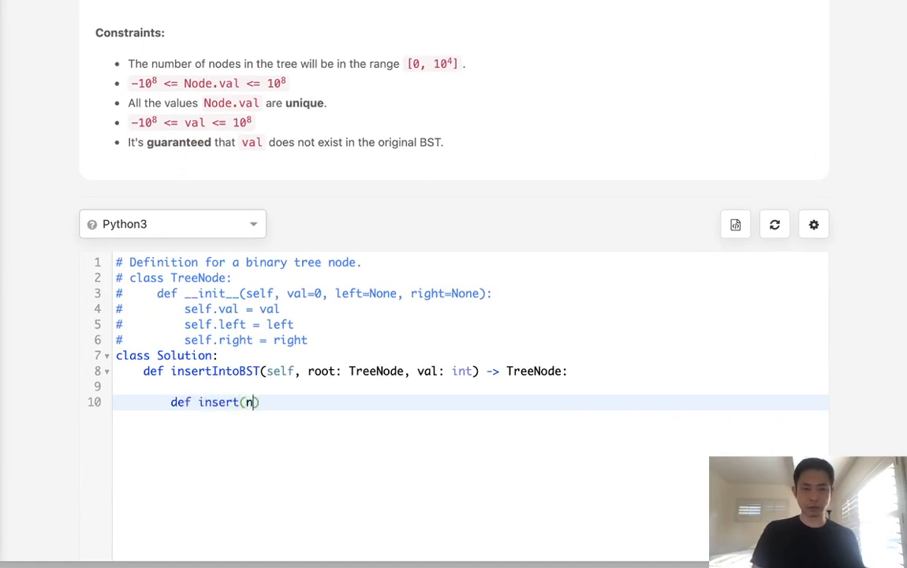
{"action": "type", "text": "ode,val)"}
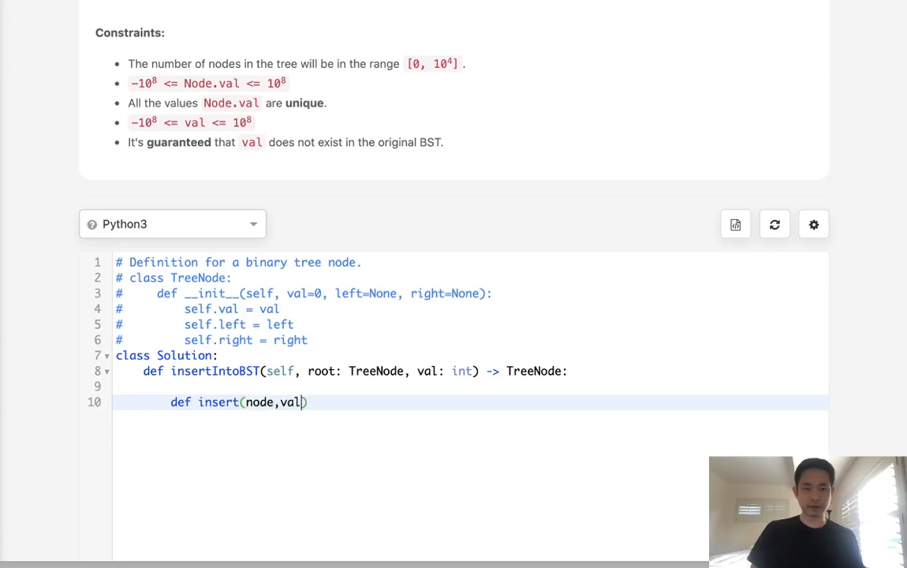
{"action": "type", "text": ":"}
{"action": "key", "text": "Return"}
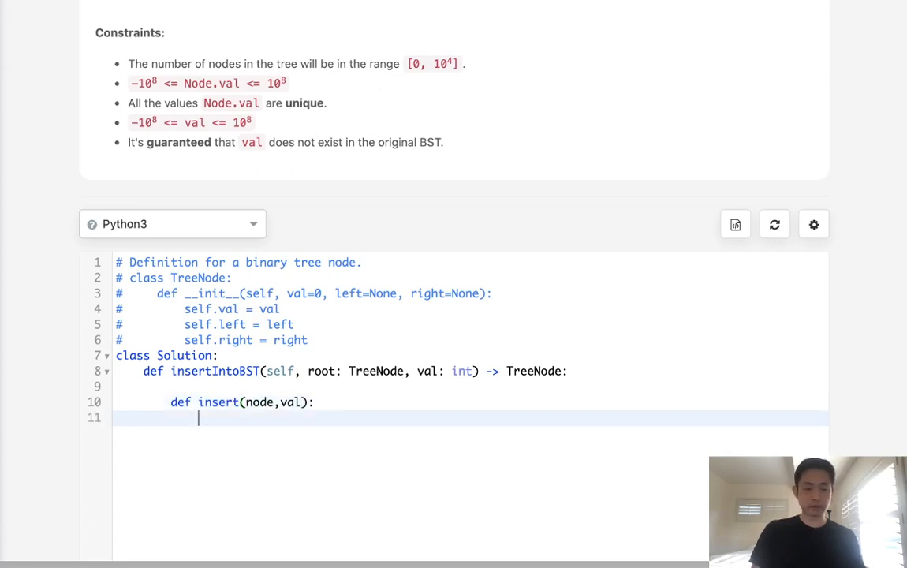
{"action": "scroll", "coordinate": [407, 407], "scroll_direction": "down", "scroll_amount": 1}
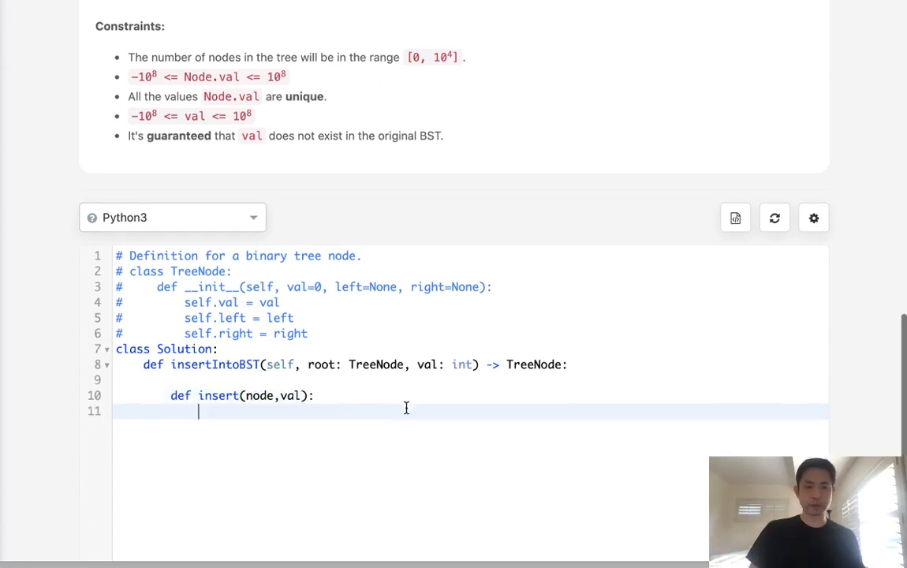
{"action": "scroll", "coordinate": [406, 407], "scroll_direction": "down", "scroll_amount": 2}
{"action": "type", "text": "# base"}
{"action": "key", "text": "Return"}
{"action": "key", "text": "Return"}
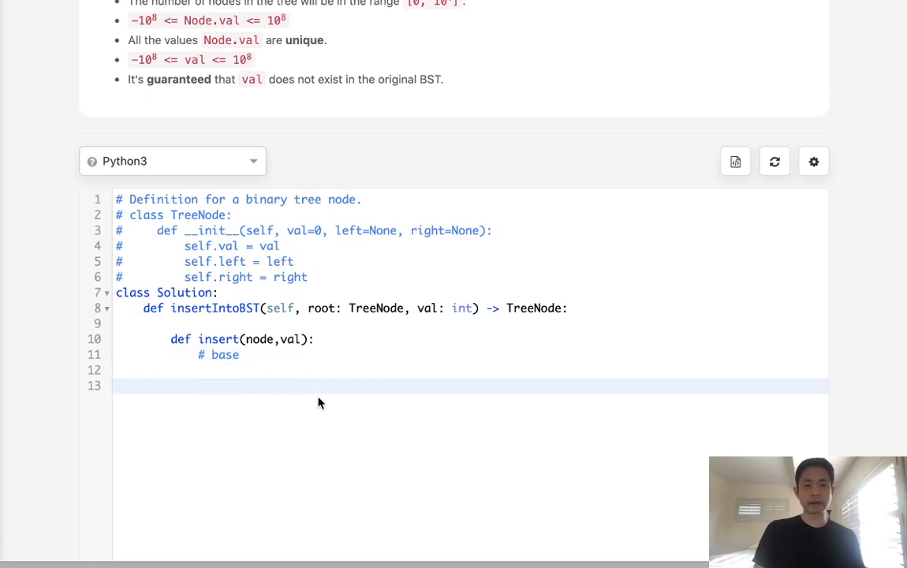
{"action": "type", "text": "if val "}
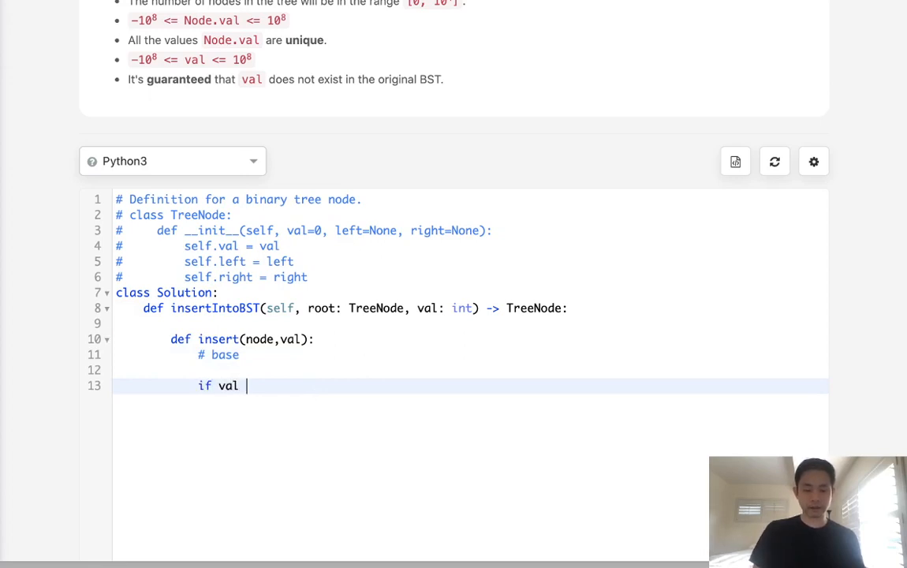
{"action": "type", "text": "> node.va"}
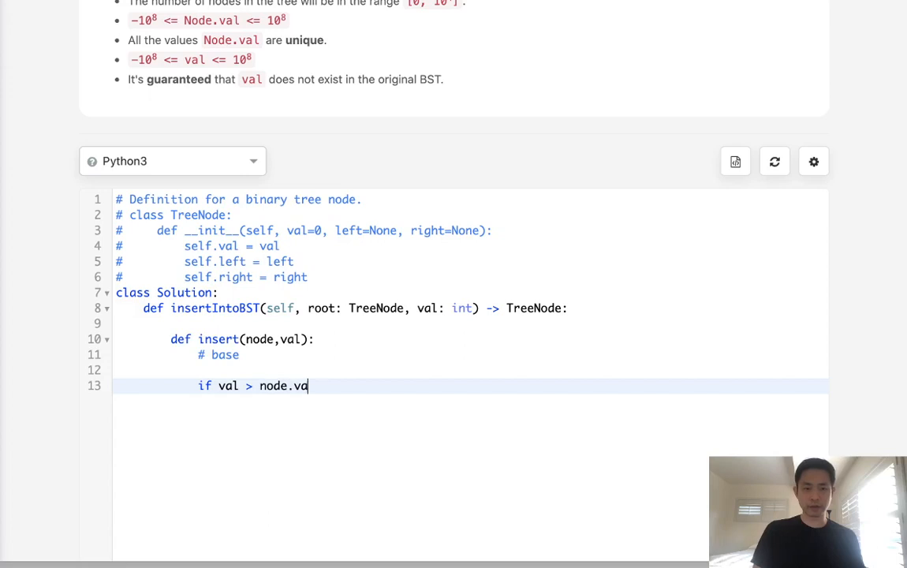
{"action": "type", "text": "l:"}
- Write 'if val > node.val: insert(node.right,val)' with 'else: insert(node.left,val)'
{"action": "key", "text": "Return"}
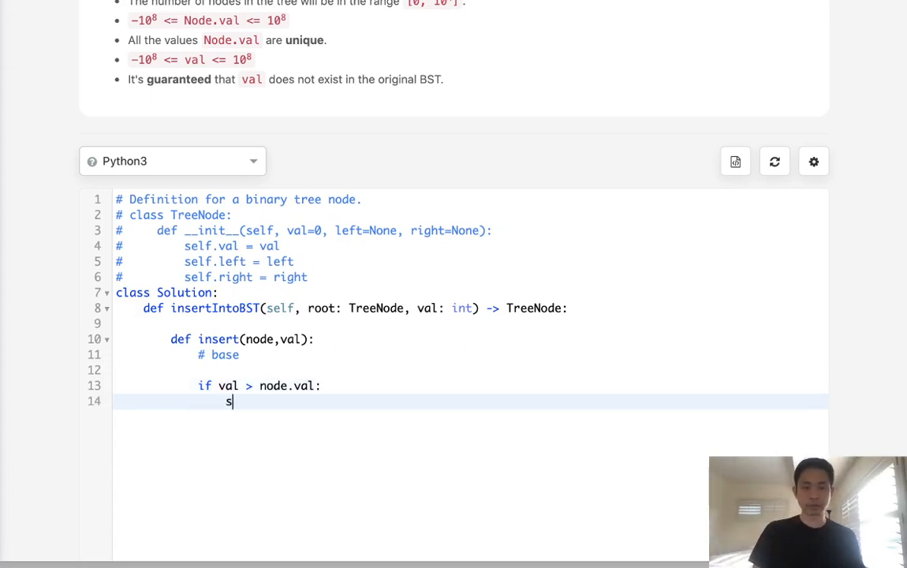
{"action": "type", "text": "nsert("}
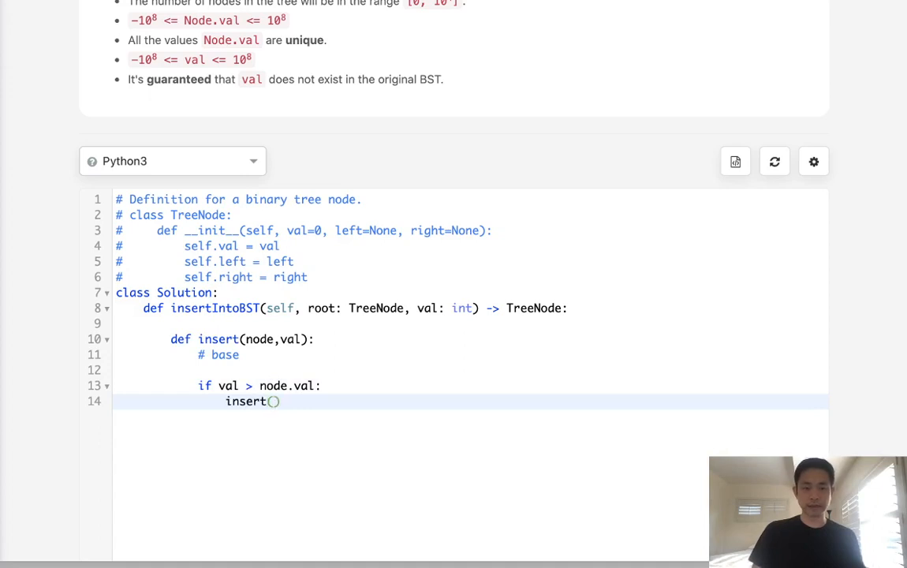
{"action": "type", "text": "node.ri"}
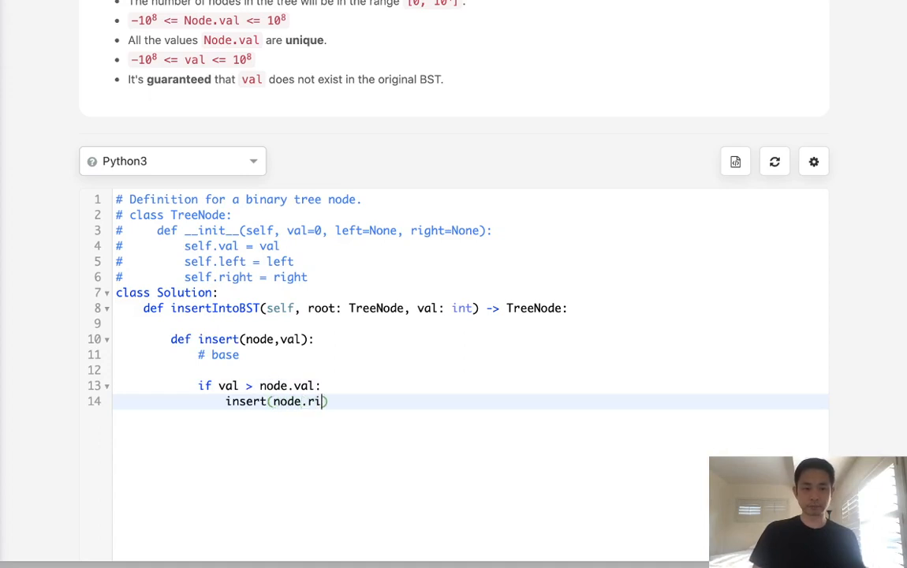
{"action": "type", "text": "ght,val"}
{"action": "key", "text": "Return"}
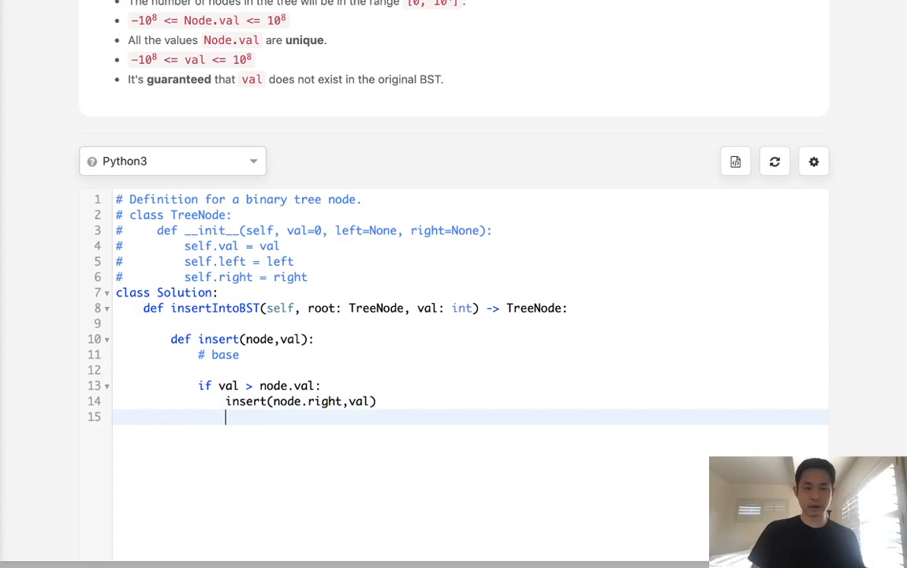
{"action": "type", "text": "else:"}
{"action": "key", "text": "Return"}
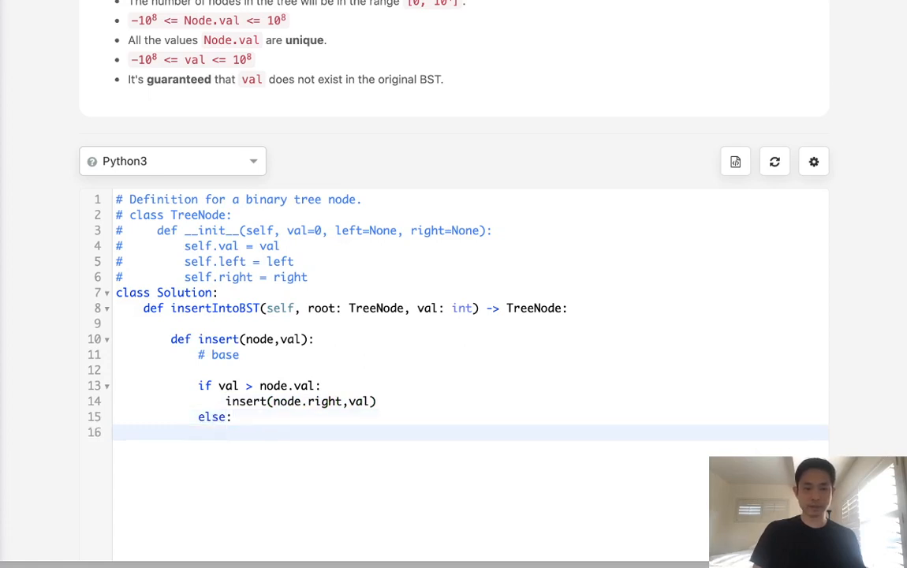
{"action": "type", "text": "insert(node.lef"}
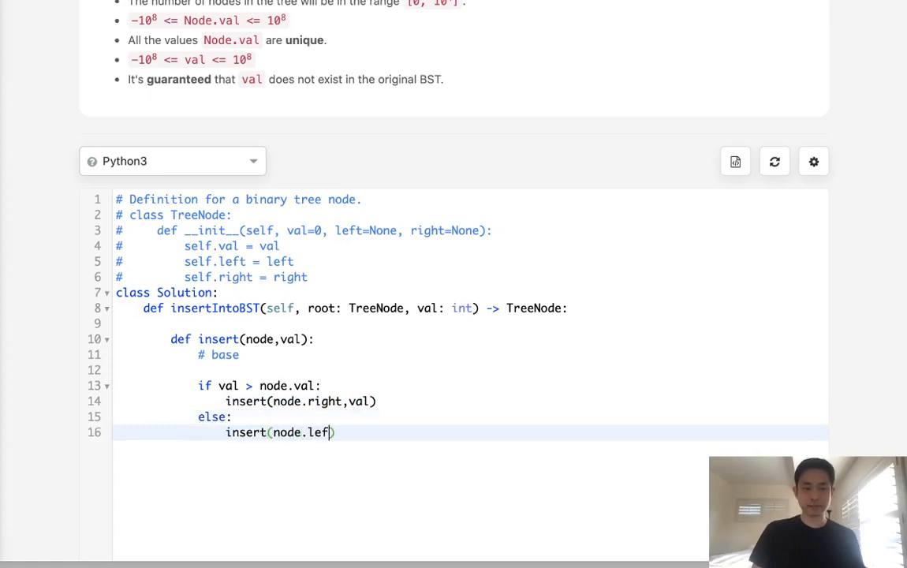
{"action": "type", "text": "t,val"}
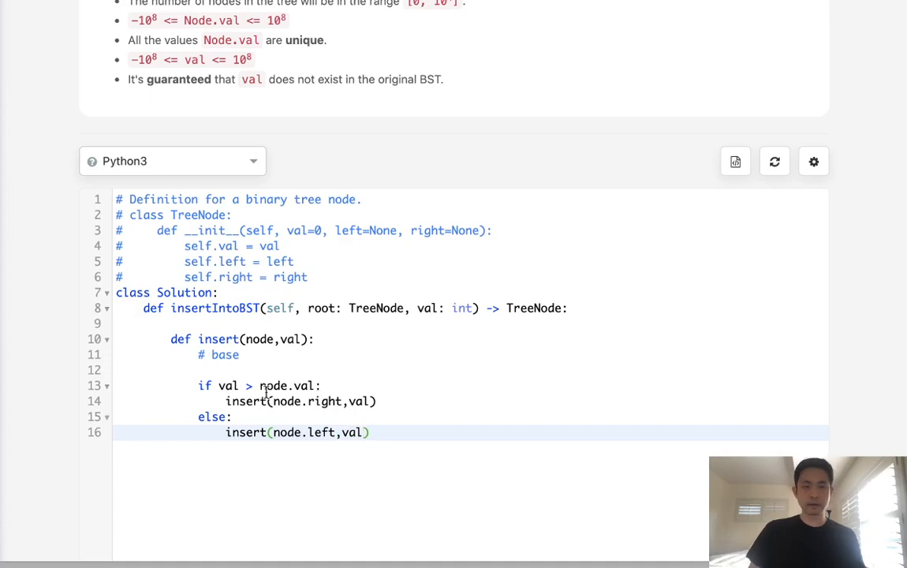
- Wrap the right call in 'if not node.right: node.right = TreeNode(val) else:' and indent it
{"action": "left_click", "coordinate": [246, 366]}
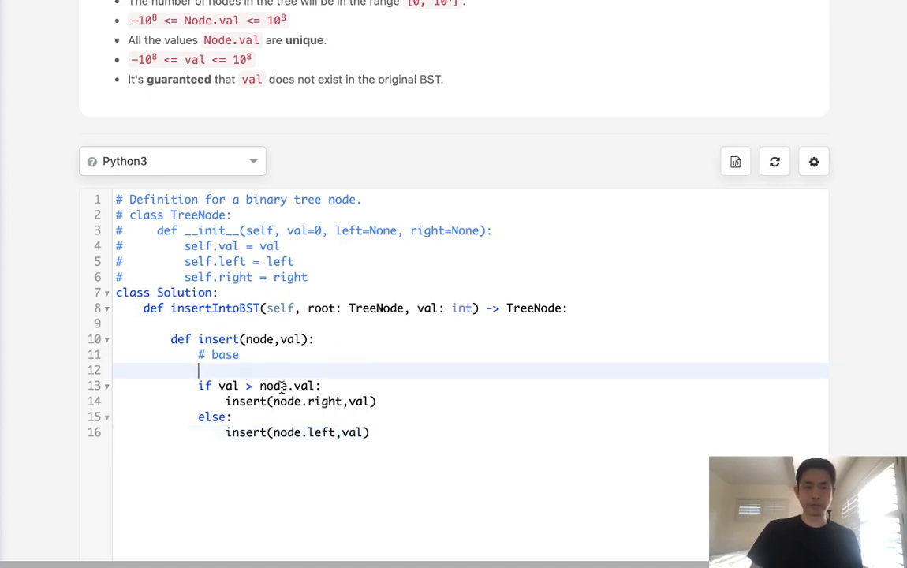
{"action": "double_click", "coordinate": [273, 338]}
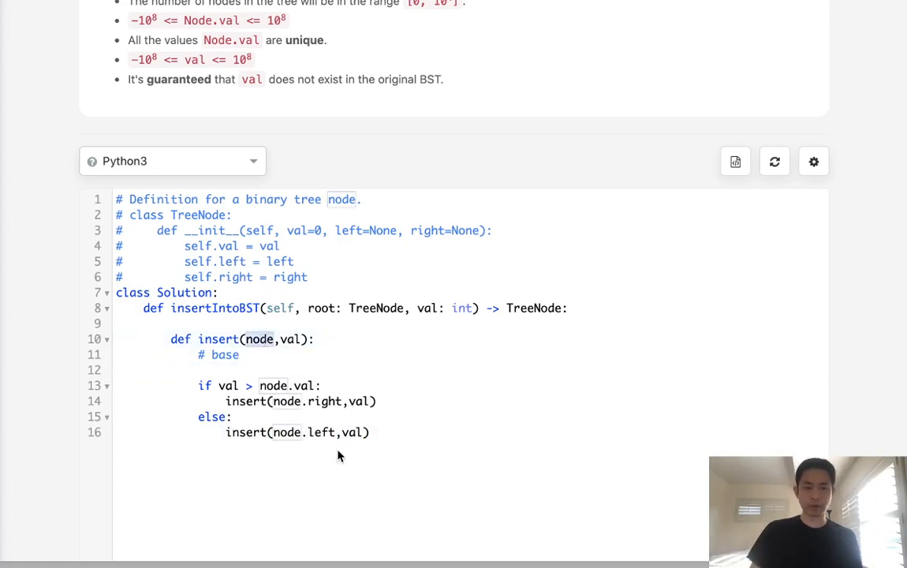
{"action": "left_click", "coordinate": [247, 355]}
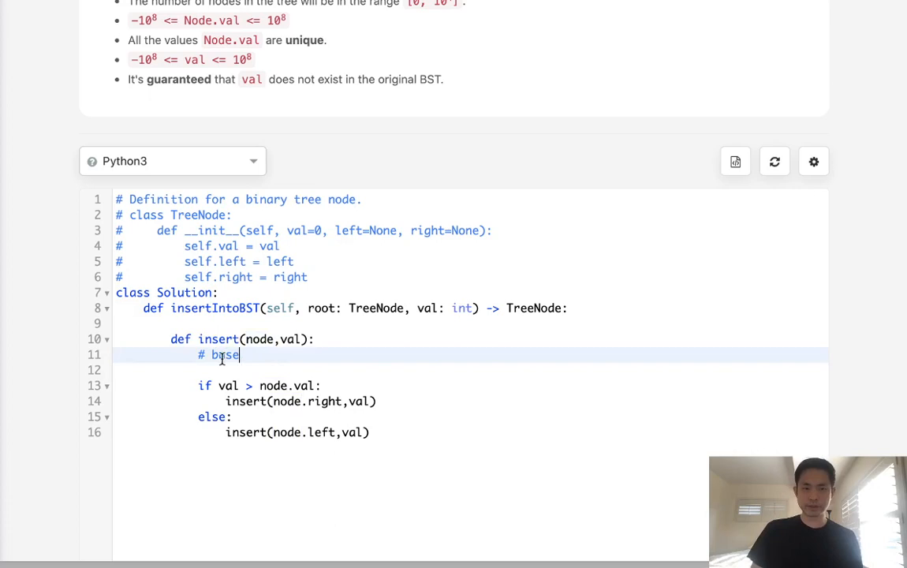
{"action": "left_click", "coordinate": [344, 387]}
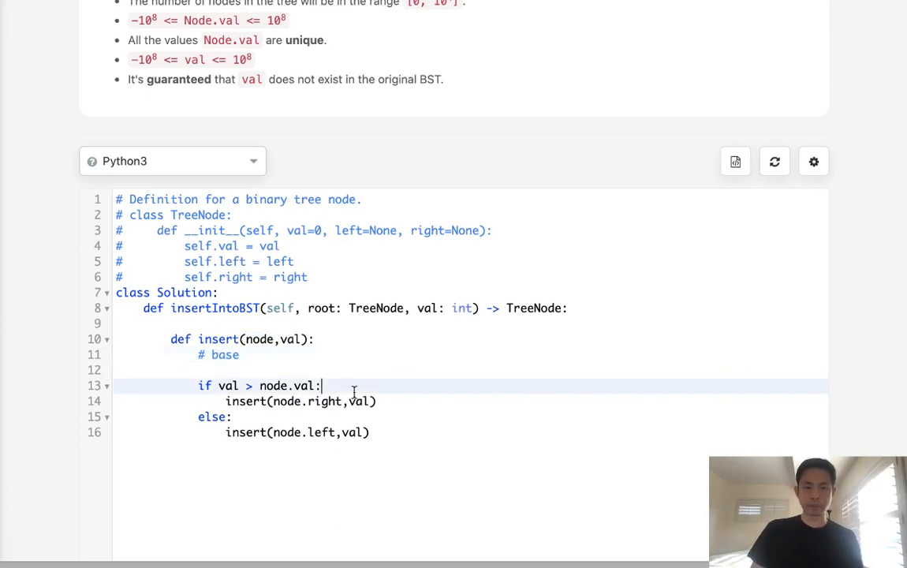
{"action": "key", "text": "Return"}
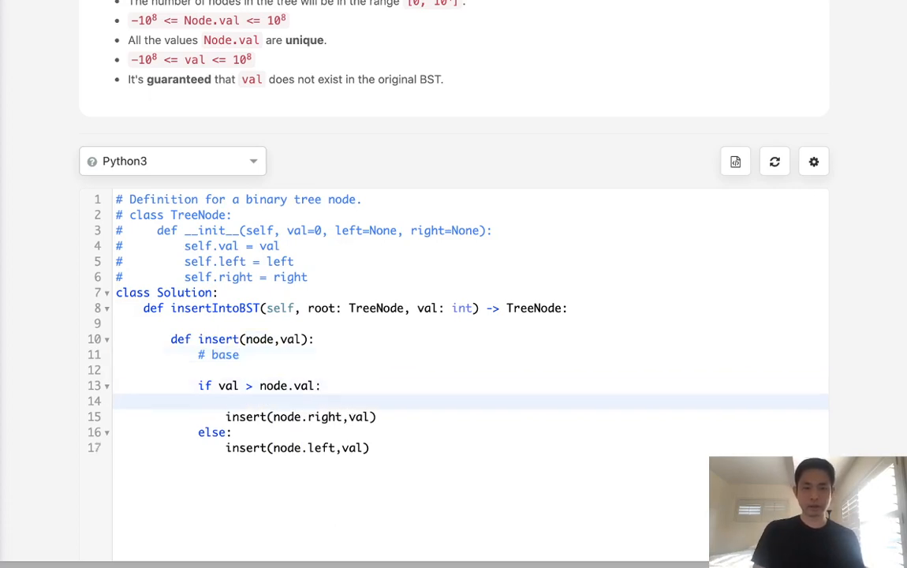
{"action": "type", "text": "if node.right"}
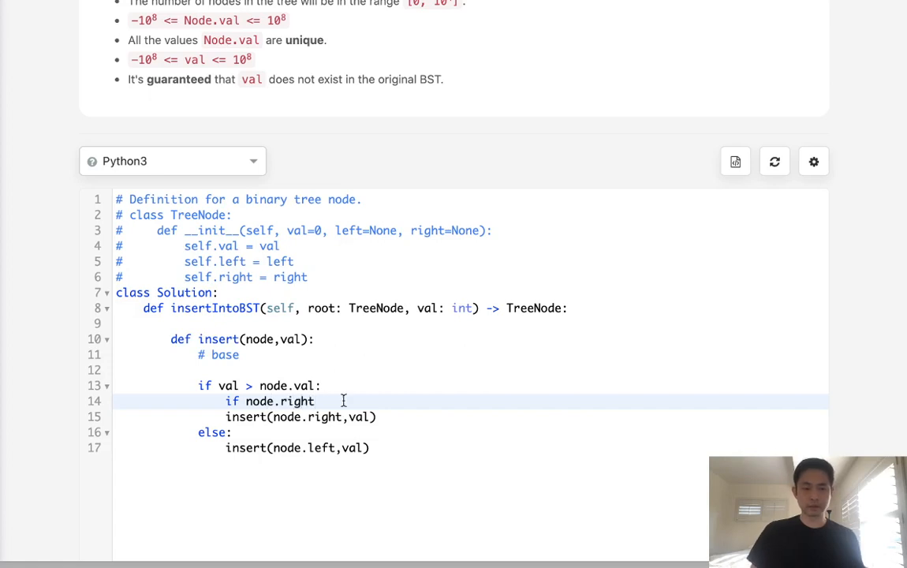
{"action": "left_click", "coordinate": [247, 401]}
{"action": "type", "text": "not "}
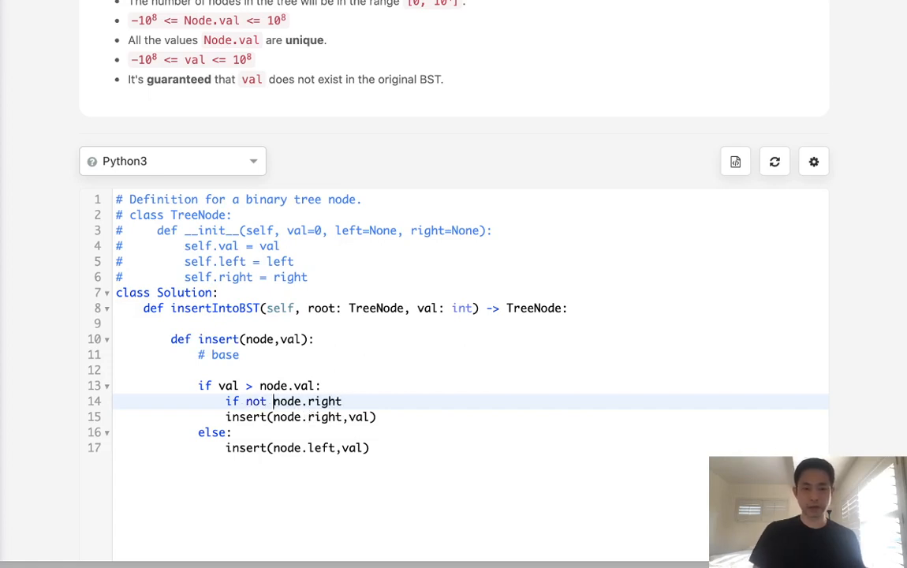
{"action": "type", "text": ":"}
{"action": "key", "text": "Return"}
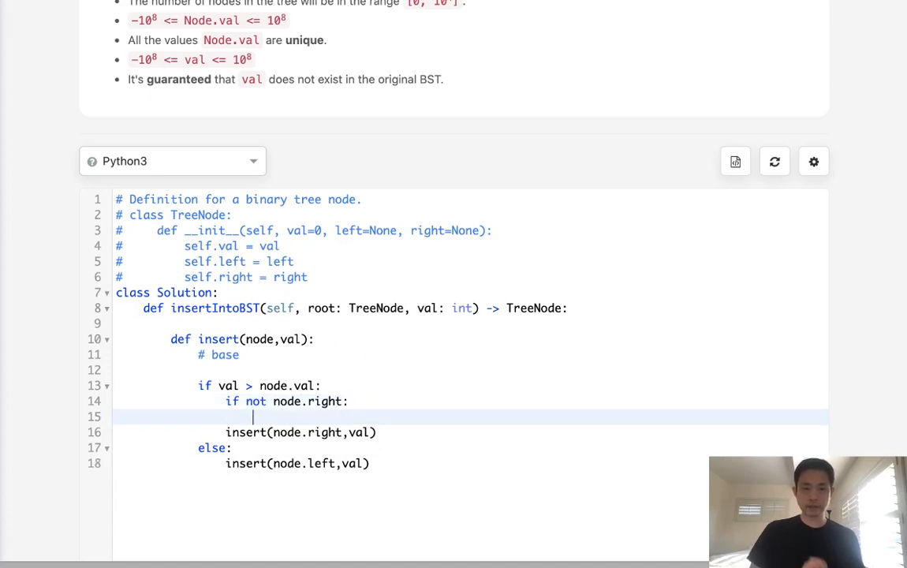
{"action": "type", "text": "node"}
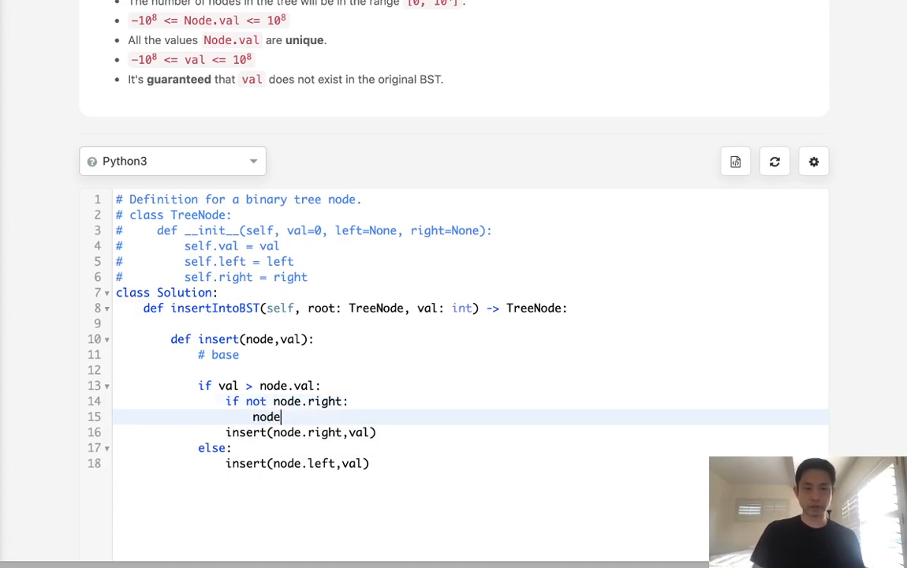
{"action": "type", "text": ".righ"}
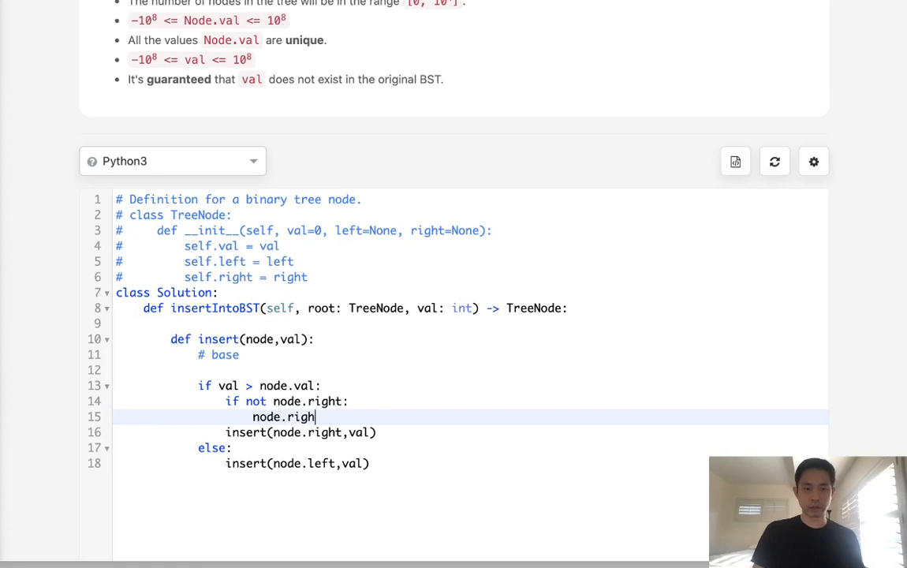
{"action": "type", "text": "t = TrueeN"}
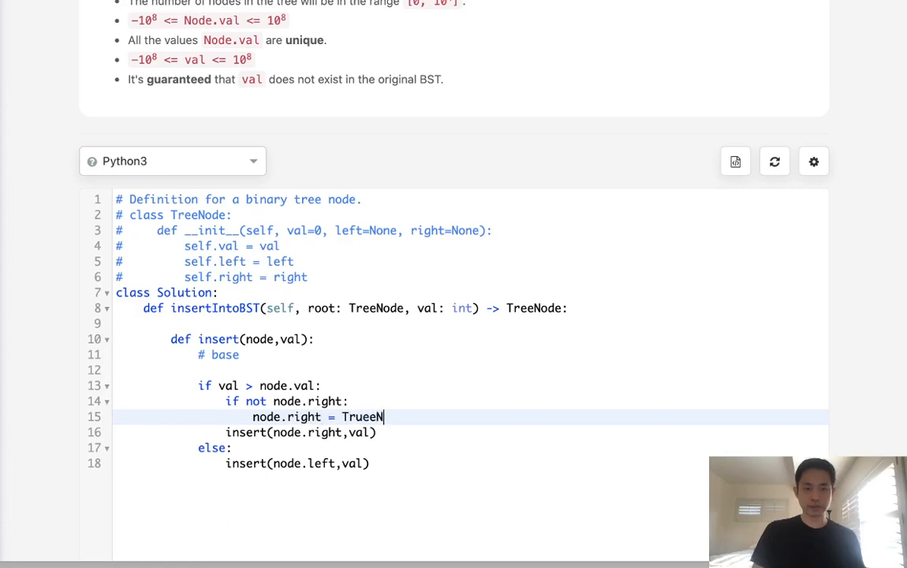
{"action": "type", "text": "o"}
{"action": "key", "text": "BackSpace"}
{"action": "key", "text": "BackSpace"}
{"action": "key", "text": "BackSpace"}
{"action": "key", "text": "BackSpace"}
{"action": "type", "text": "eeNod"}
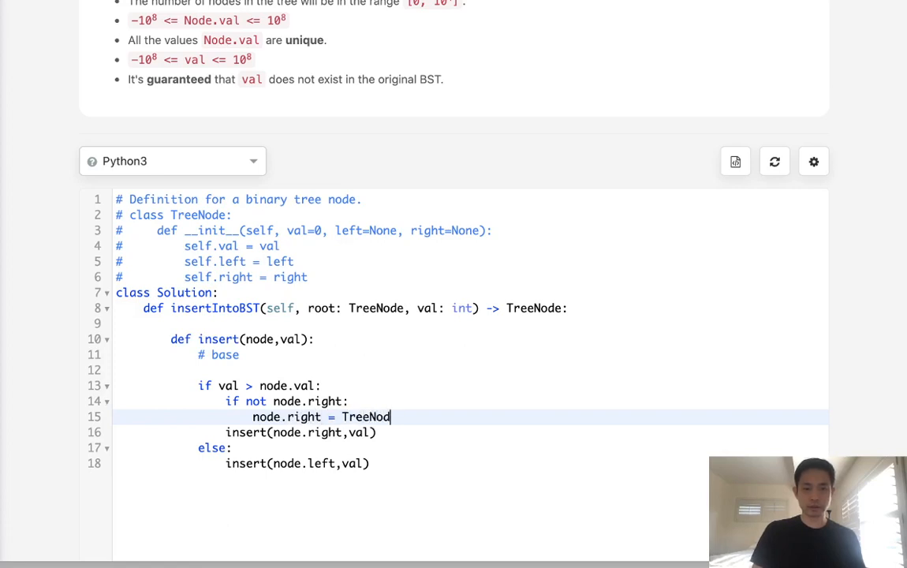
{"action": "type", "text": "e(val"}
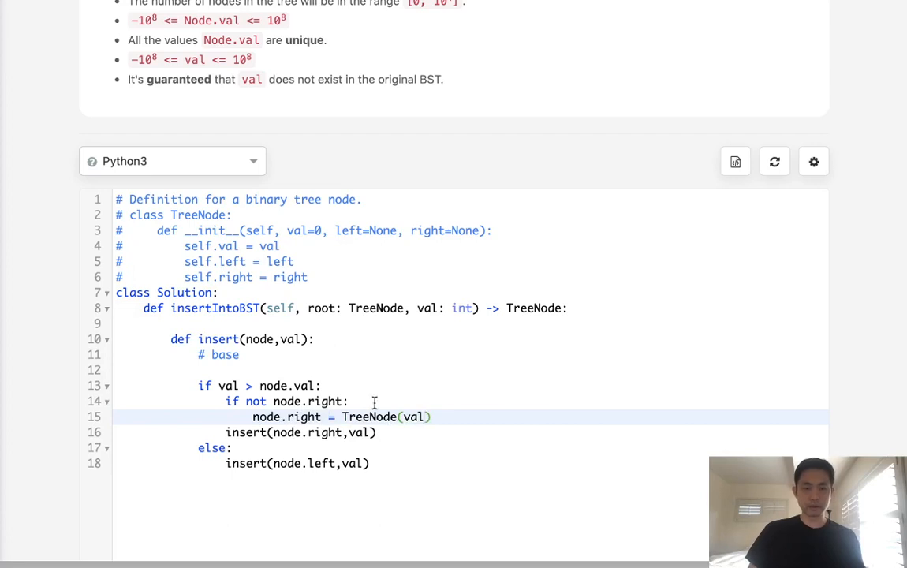
{"action": "key", "text": "Return"}
{"action": "type", "text": "e"}
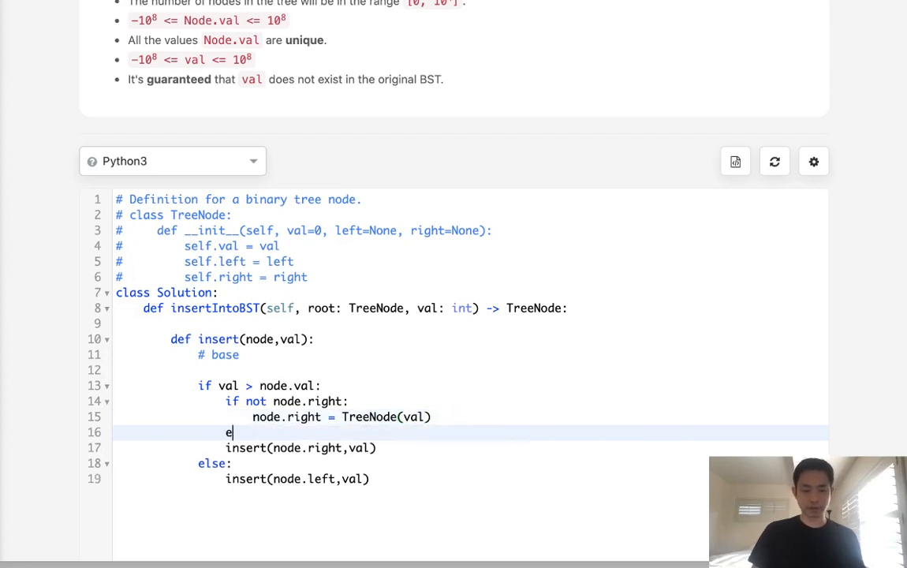
{"action": "type", "text": "lse:"}
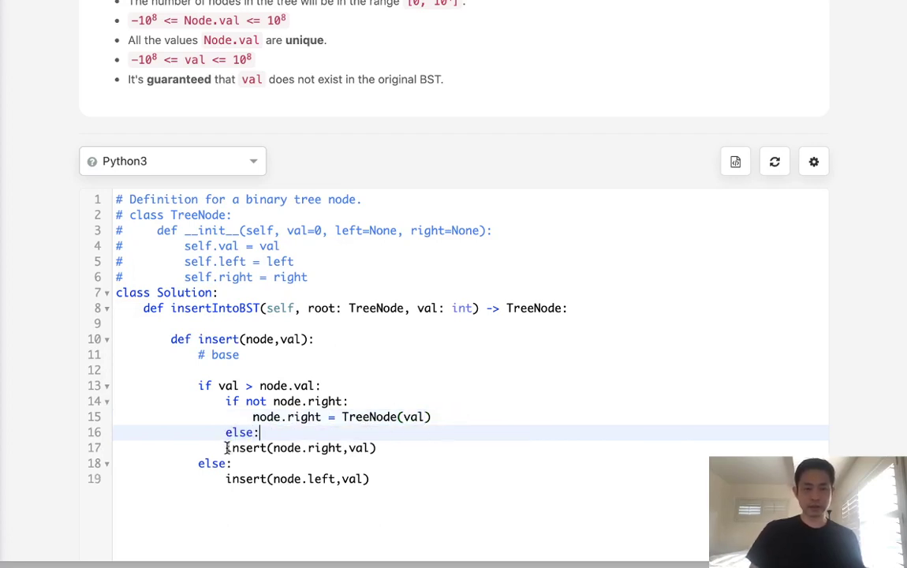
{"action": "left_click", "coordinate": [227, 448]}
{"action": "key", "text": "Tab"}
- Wrap the left call in 'if not node.left: node.left = TreeNode(val) else:' and indent it
{"action": "left_click", "coordinate": [433, 470]}
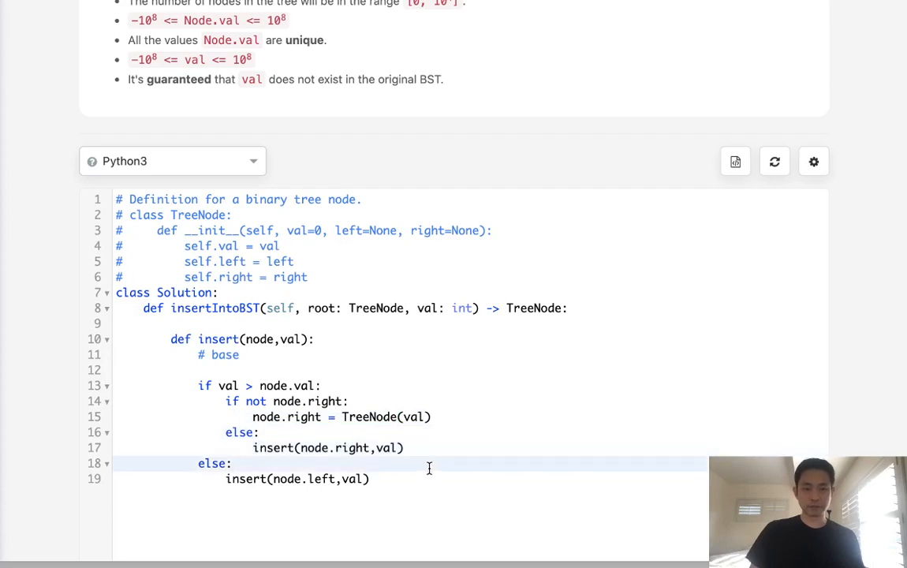
{"action": "key", "text": "Return"}
{"action": "type", "text": "if not "}
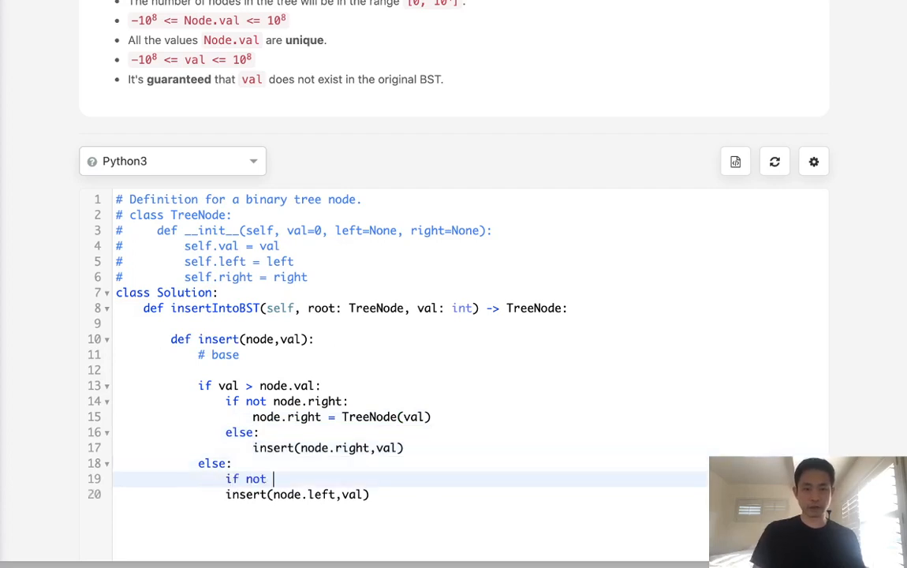
{"action": "type", "text": "node.left:"}
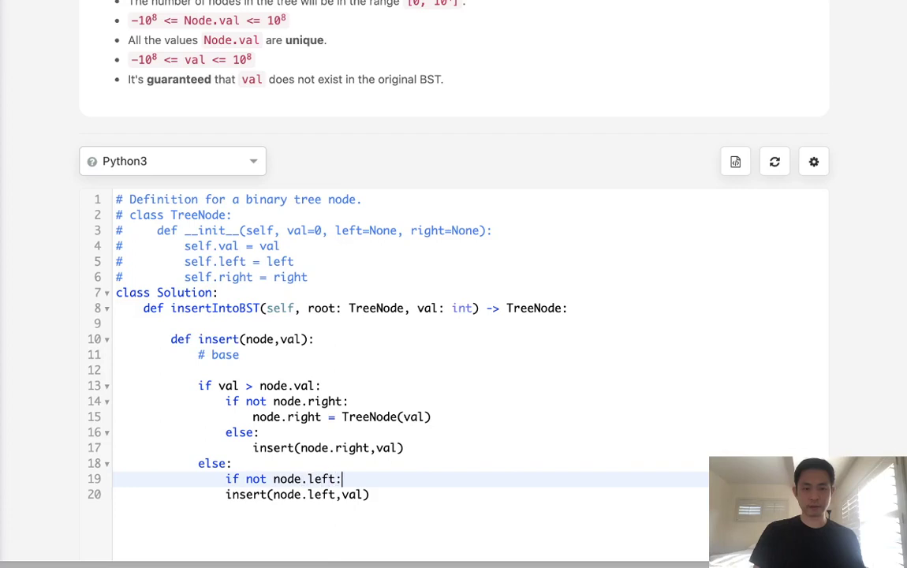
{"action": "key", "text": "Return"}
{"action": "type", "text": "node.left = Truee"}
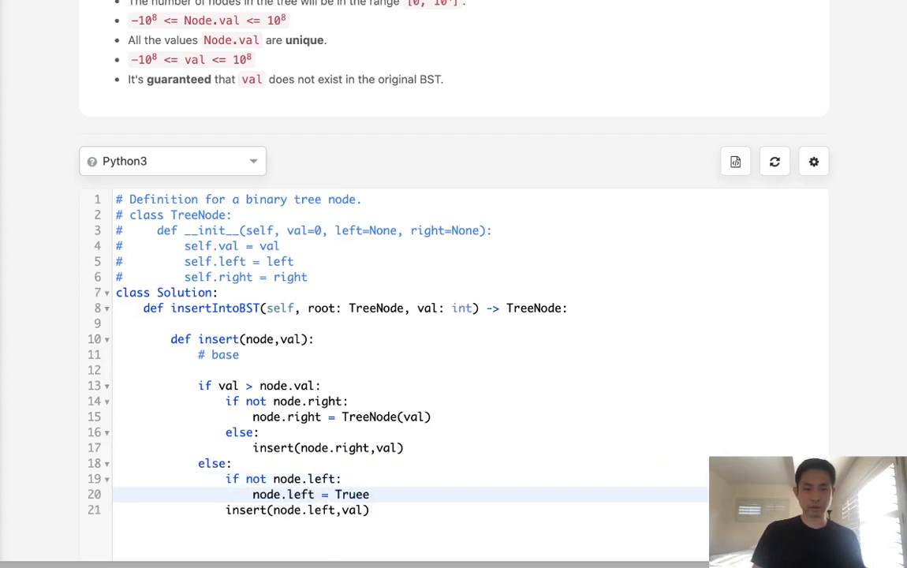
{"action": "key", "text": "BackSpace"}
{"action": "key", "text": "BackSpace"}
{"action": "key", "text": "BackSpace"}
{"action": "type", "text": "(val"}
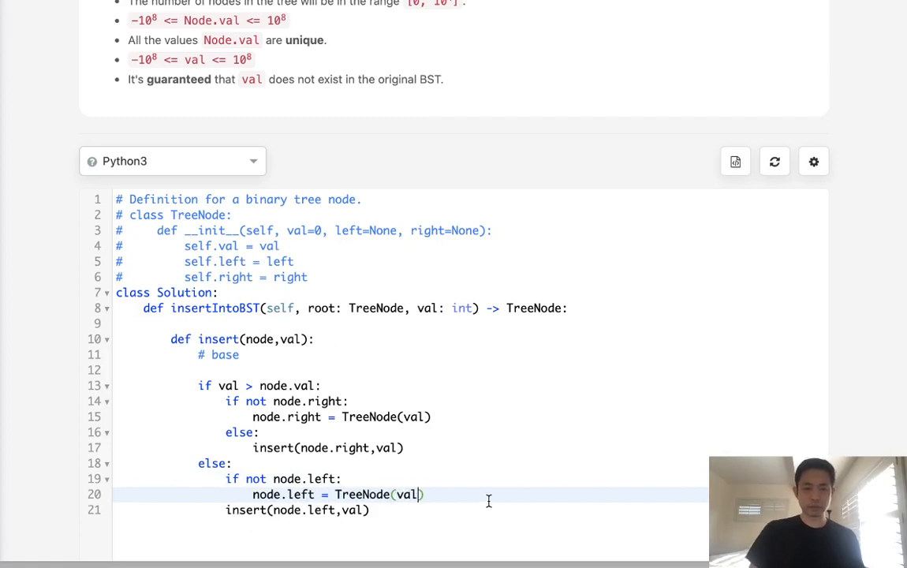
{"action": "type", "text": ")"}
{"action": "key", "text": "Return"}
{"action": "type", "text": "else:"}
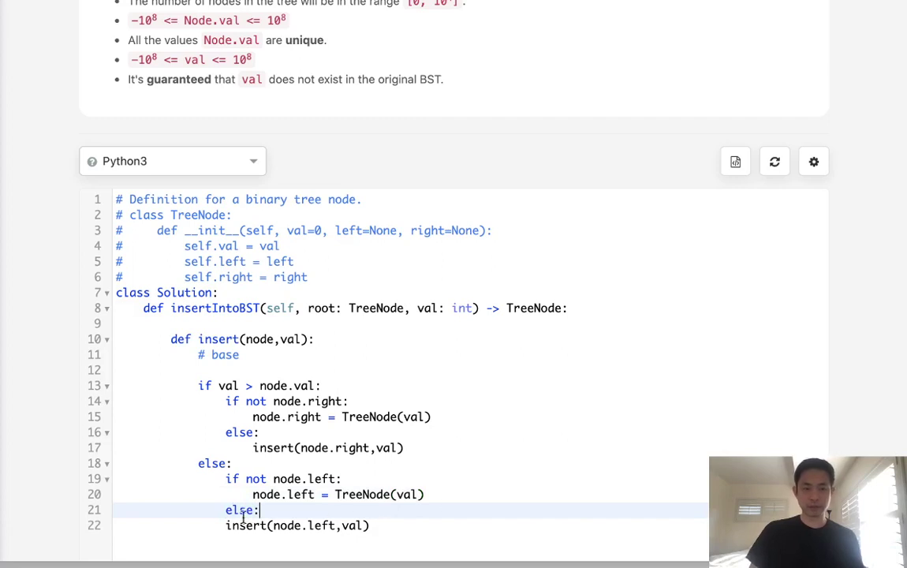
{"action": "left_click", "coordinate": [226, 526]}
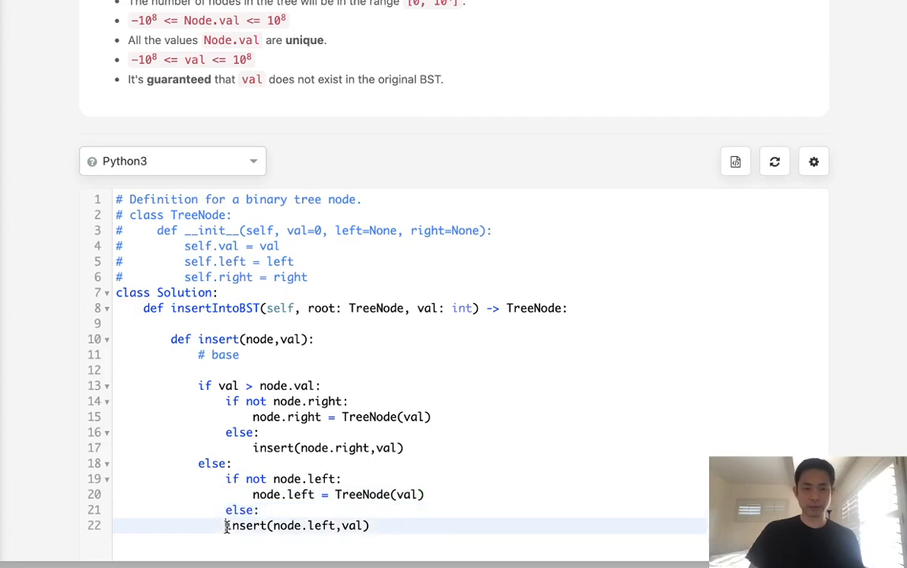
{"action": "key", "text": "Tab"}
{"action": "left_click", "coordinate": [447, 523]}
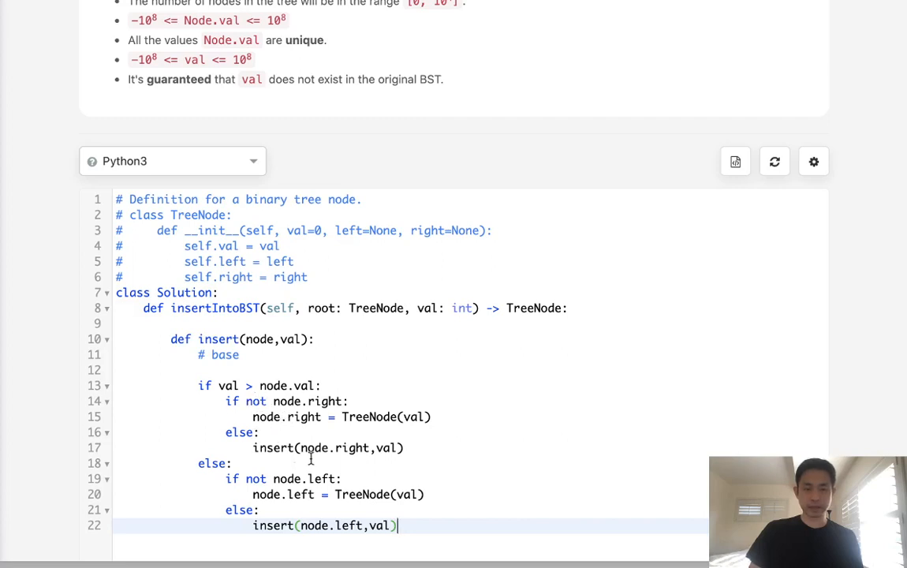
- Delete the '# base' comment and tidy the blank lines around the helper
{"action": "left_click_drag", "start_coordinate": [244, 356], "coordinate": [51, 355]}
{"action": "key", "text": "BackSpace"}
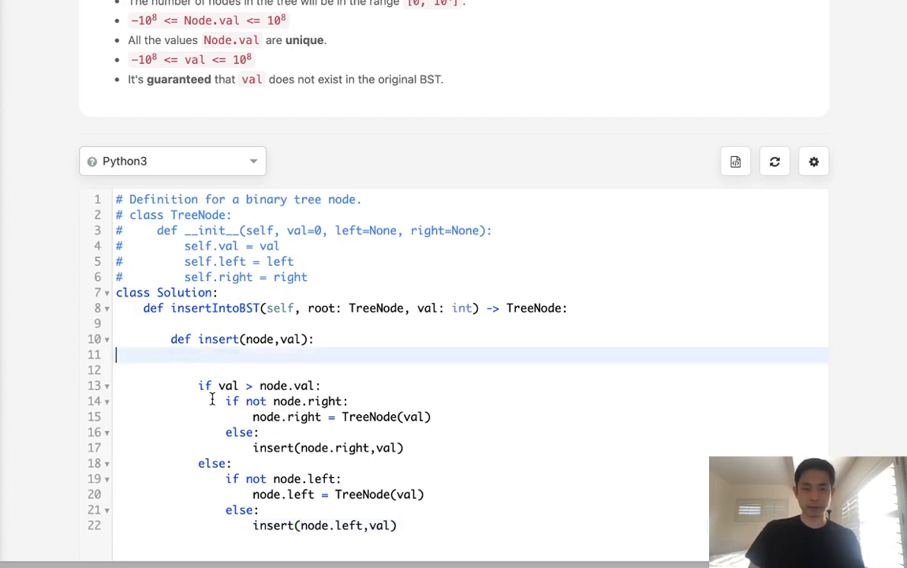
{"action": "key", "text": "BackSpace"}
{"action": "key", "text": "Down"}
{"action": "scroll", "coordinate": [363, 454], "scroll_direction": "down", "scroll_amount": 2}
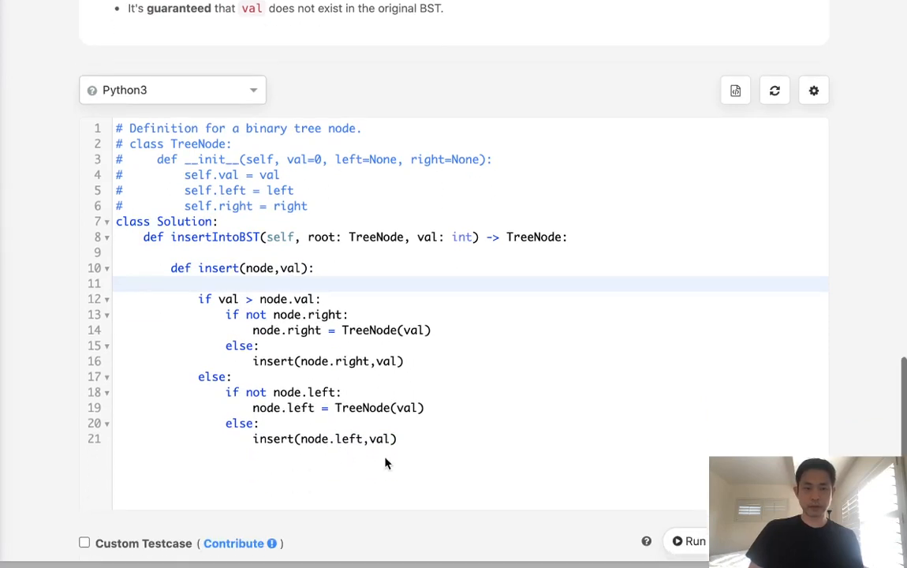
{"action": "left_click", "coordinate": [399, 463]}
{"action": "key", "text": "Return"}
{"action": "key", "text": "BackSpace"}
{"action": "key", "text": "BackSpace"}
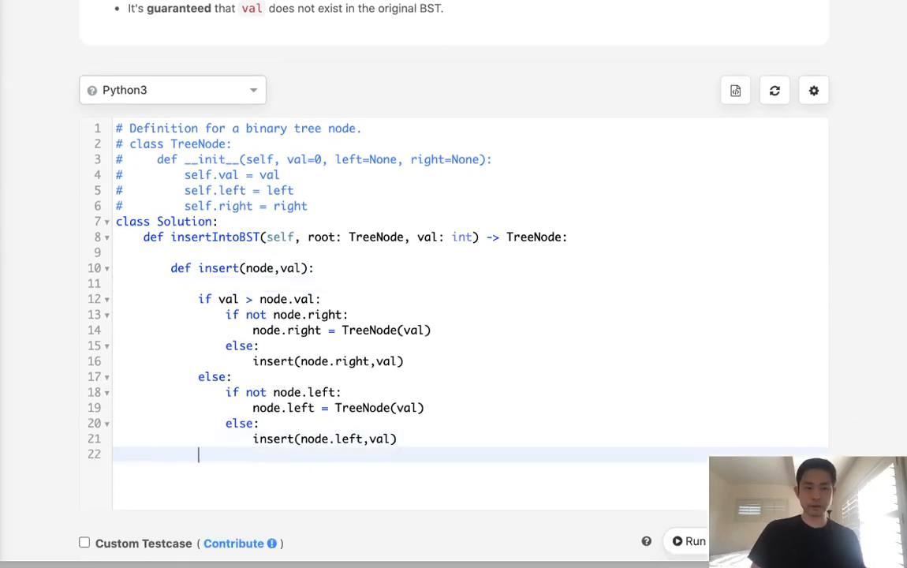
{"action": "left_click", "coordinate": [237, 282]}
{"action": "key", "text": "BackSpace"}
{"action": "key", "text": "BackSpace"}
{"action": "key", "text": "BackSpace"}
{"action": "key", "text": "BackSpace"}
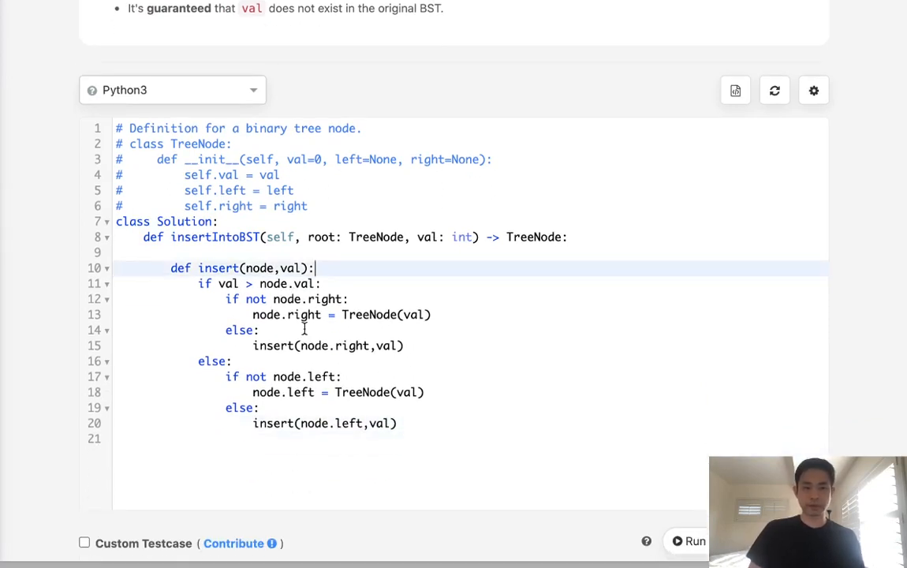
- Call insert(root,val) after the helper and return root
{"action": "left_click", "coordinate": [353, 444]}
{"action": "key", "text": "BackSpace"}
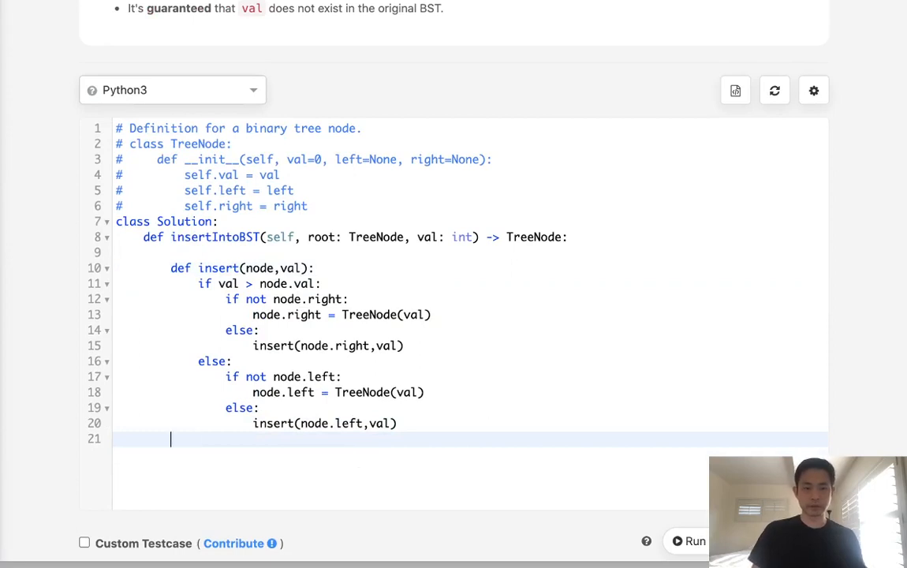
{"action": "key", "text": "Return"}
{"action": "type", "text": "insert"}
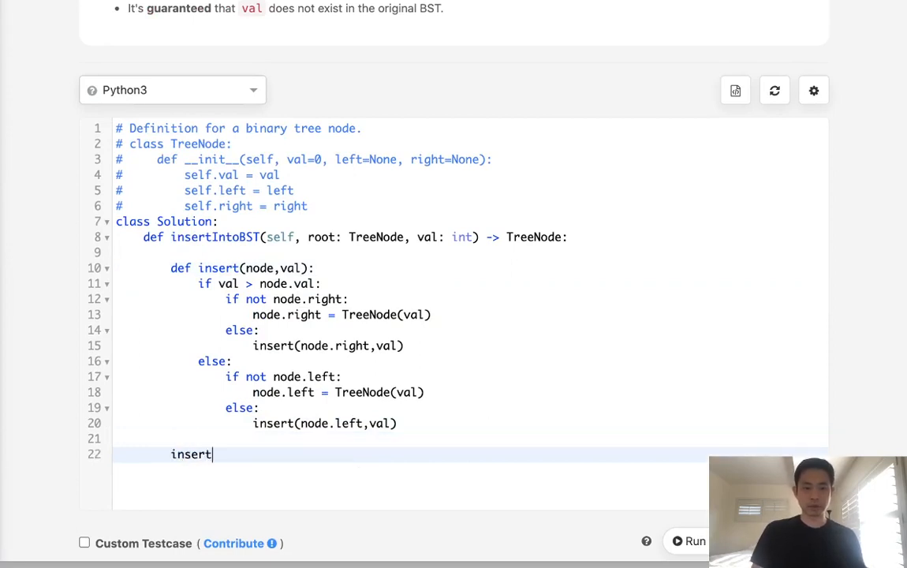
{"action": "type", "text": "(root,val"}
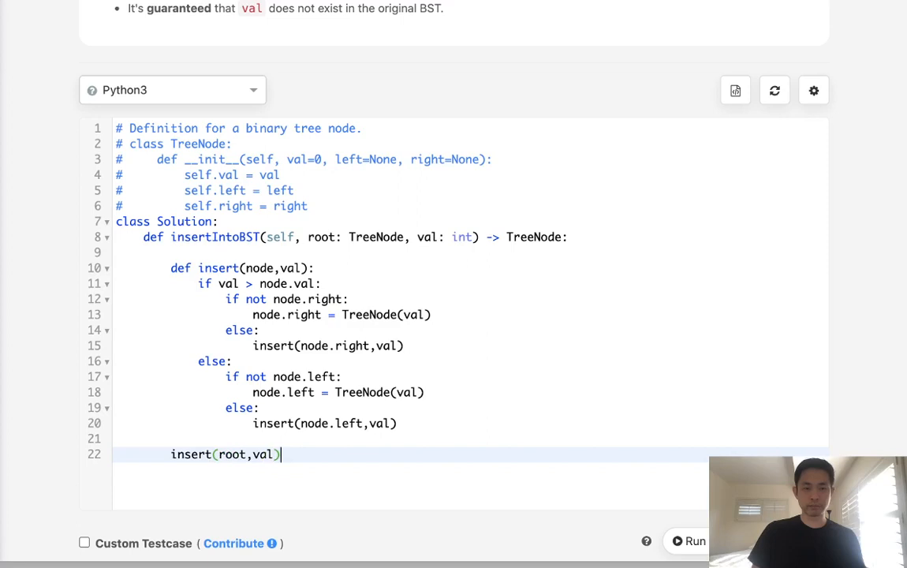
{"action": "key", "text": "Return"}
{"action": "key", "text": "Return"}
{"action": "type", "text": "turn root"}
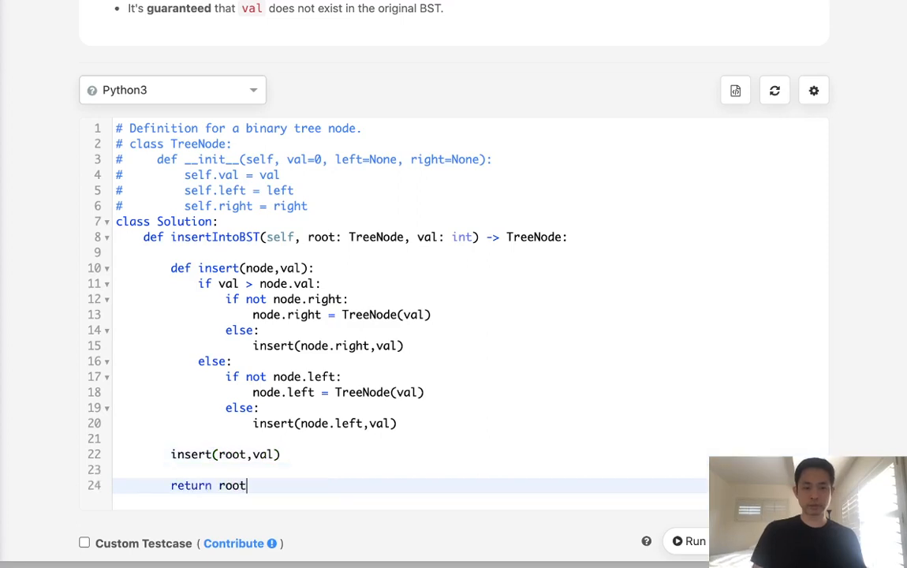
- Add the guard 'if not root: return TreeNode(val)' at the start of insertIntoBST
{"action": "left_click", "coordinate": [260, 251]}
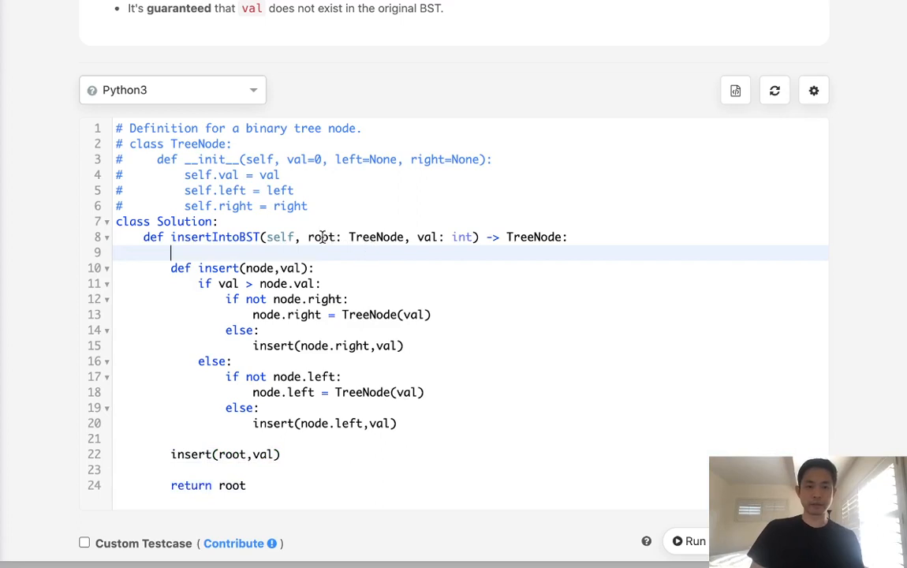
{"action": "left_click", "coordinate": [321, 236]}
{"action": "left_click", "coordinate": [312, 254]}
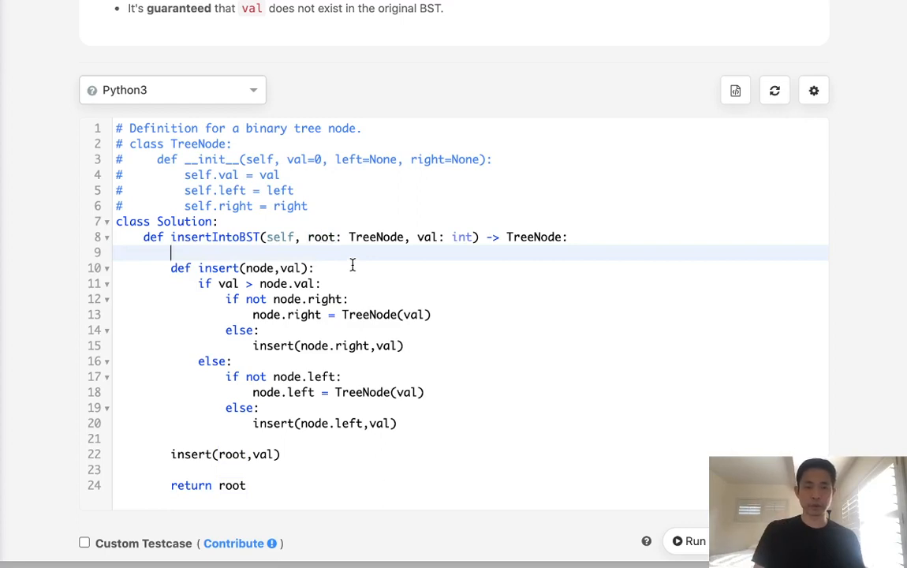
{"action": "type", "text": "if not root:"}
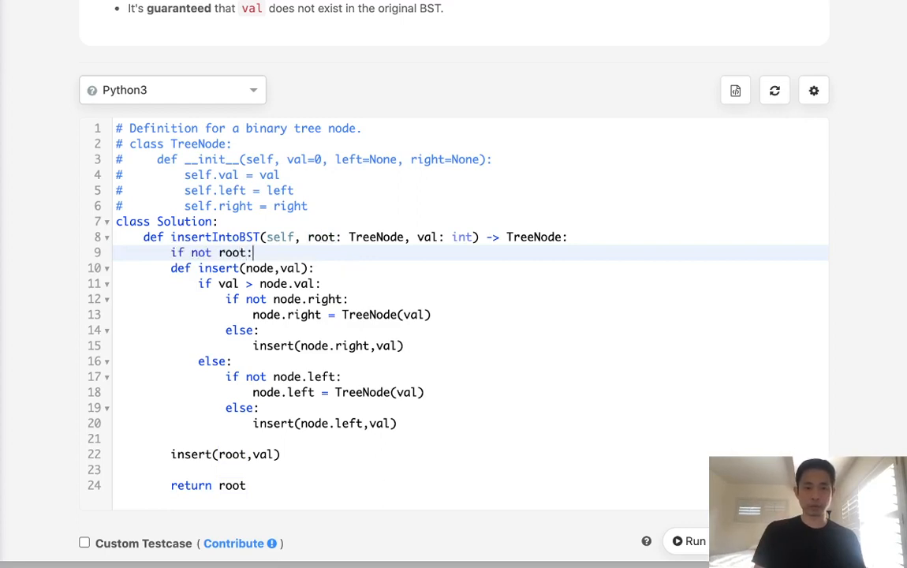
{"action": "type", "text": " return Tru"}
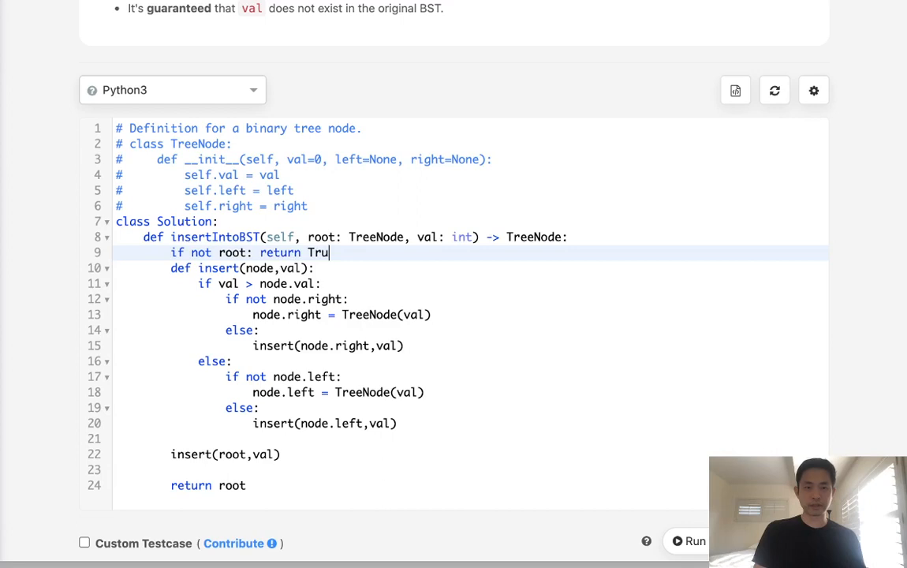
{"action": "key", "text": "BackSpace"}
{"action": "type", "text": "eeNode"}
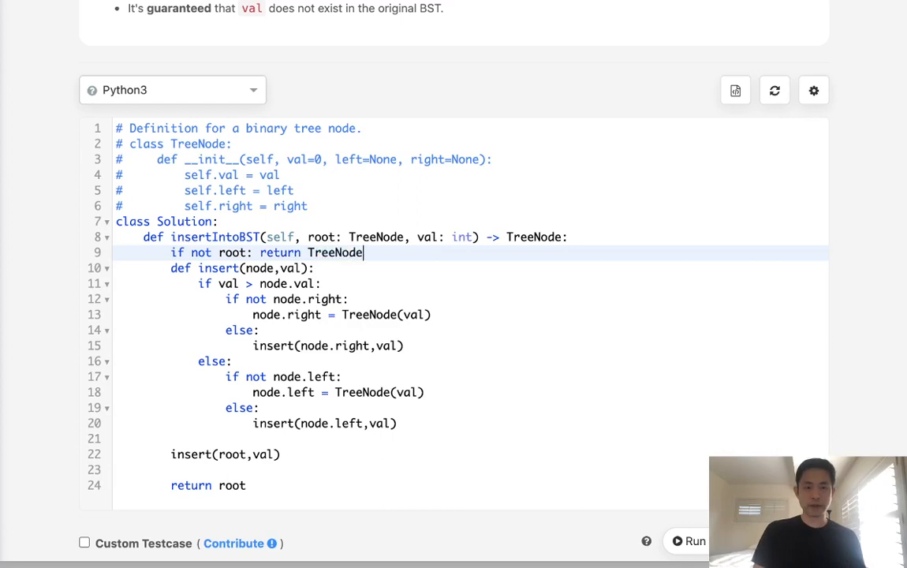
{"action": "type", "text": "(val"}
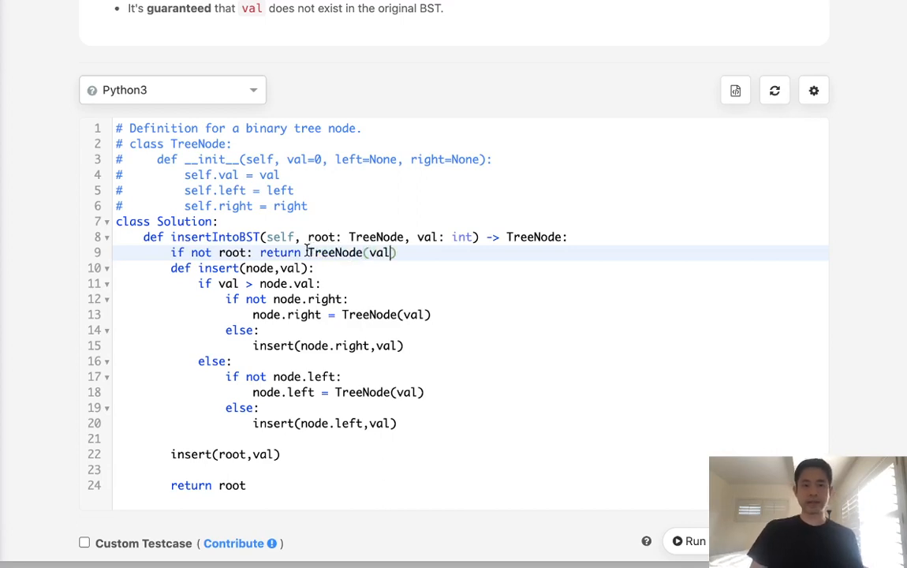
{"action": "type", "text": ")"}
{"action": "key", "text": "Return"}
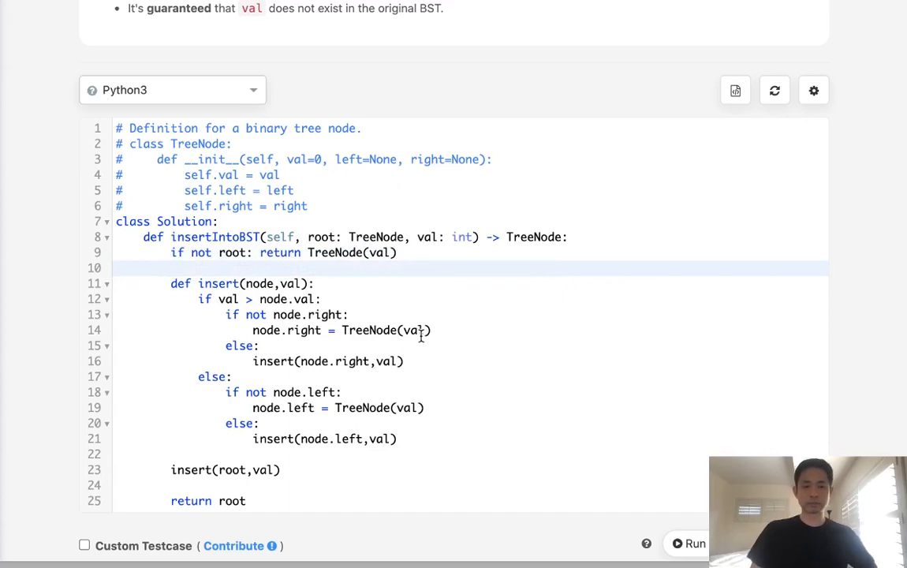
{"action": "scroll", "coordinate": [442, 354], "scroll_direction": "down", "scroll_amount": 1}
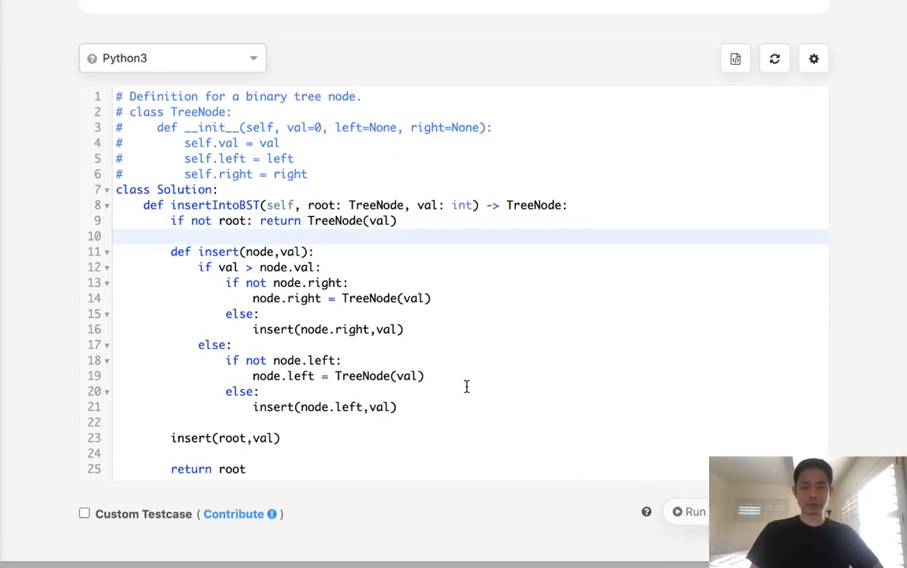
- Run the code on the sample testcase and confirm the answer [4,2,7,1,3,5] matches
{"action": "key", "text": "ctrl+apostrophe"}
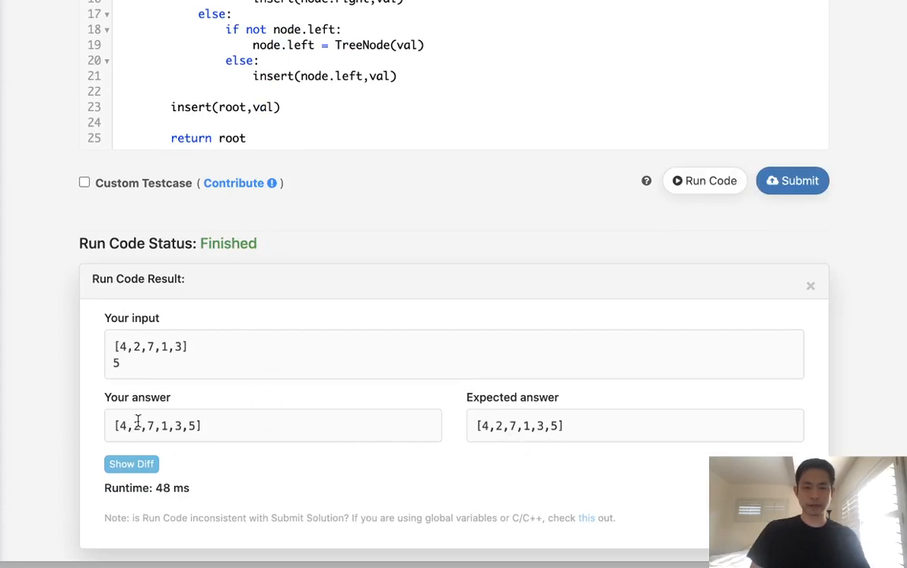
{"action": "scroll", "coordinate": [329, 441], "scroll_direction": "up", "scroll_amount": 2}
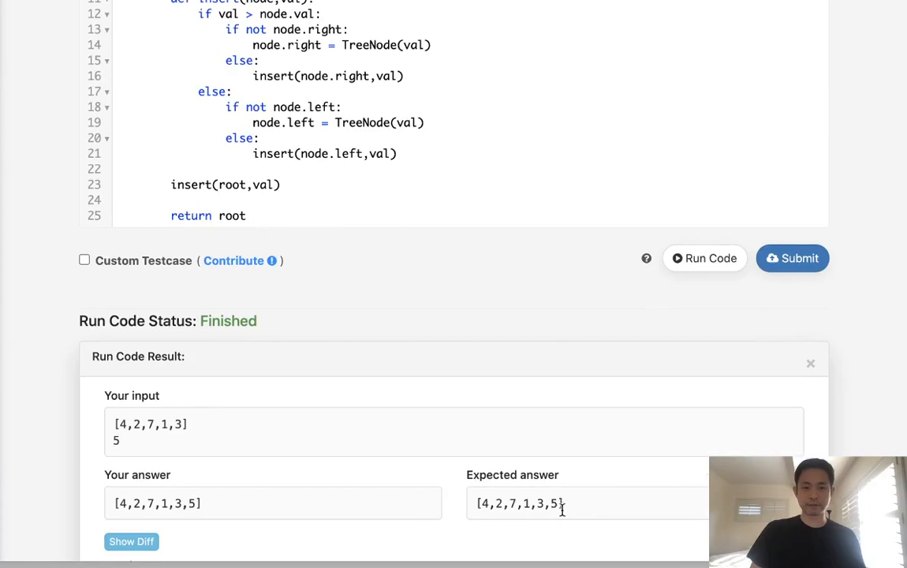
{"action": "scroll", "coordinate": [517, 457], "scroll_direction": "up", "scroll_amount": 5}
{"action": "scroll", "coordinate": [506, 445], "scroll_direction": "up", "scroll_amount": 10}
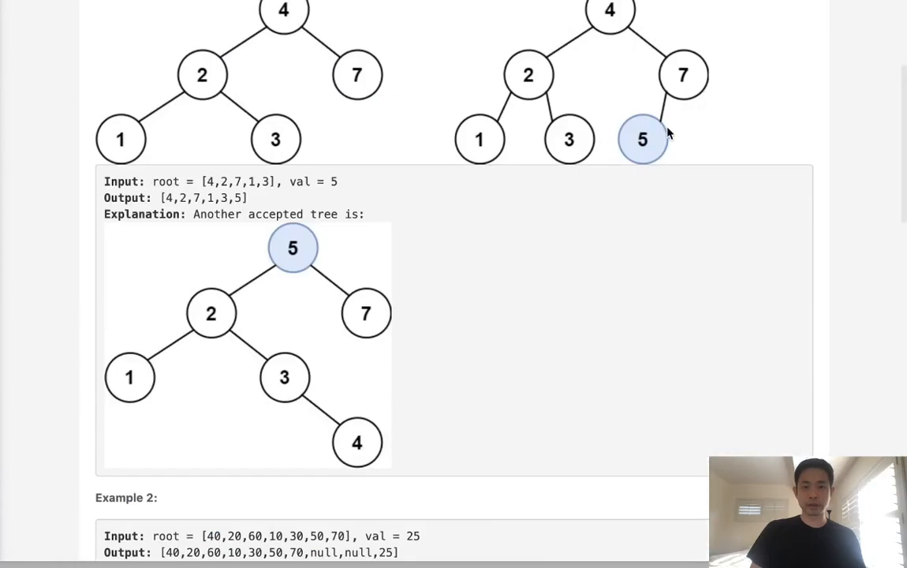
{"action": "scroll", "coordinate": [650, 338], "scroll_direction": "down", "scroll_amount": 2}
{"action": "scroll", "coordinate": [650, 338], "scroll_direction": "down", "scroll_amount": 10}
{"action": "scroll", "coordinate": [650, 339], "scroll_direction": "down", "scroll_amount": 3}
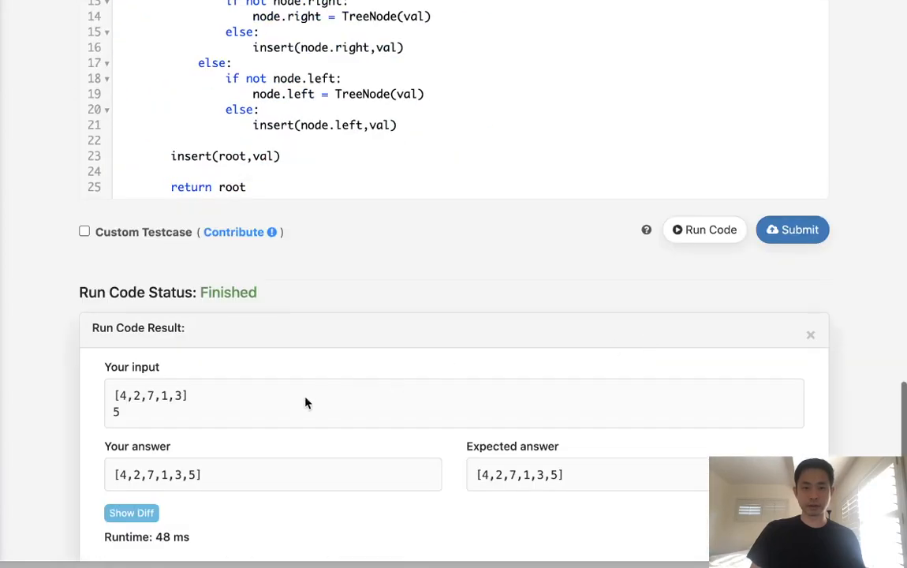
- Set up a custom testcase using tree [4,2,7,1,3,5] copied from the answer
{"action": "left_click", "coordinate": [131, 236]}
{"action": "scroll", "coordinate": [185, 323], "scroll_direction": "down", "scroll_amount": 3}
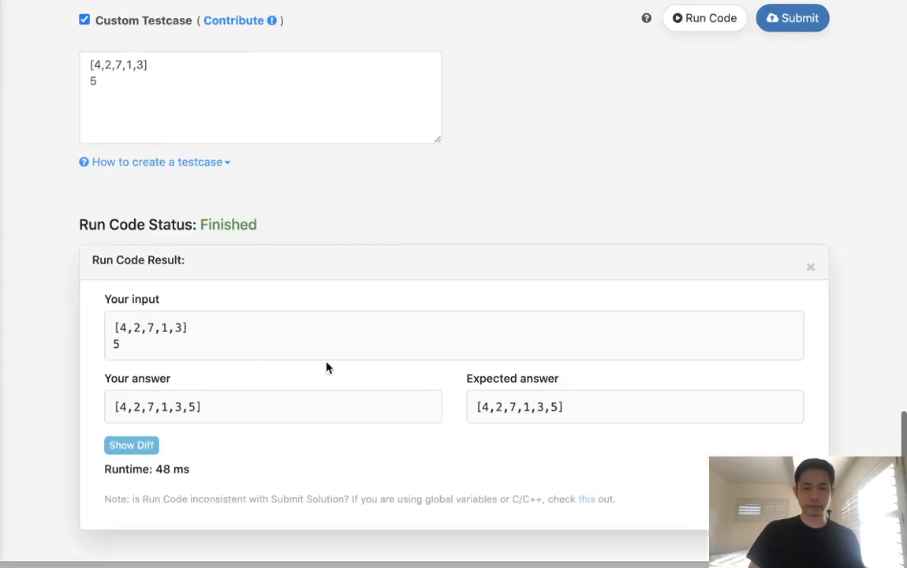
{"action": "left_click_drag", "start_coordinate": [244, 408], "coordinate": [114, 408]}
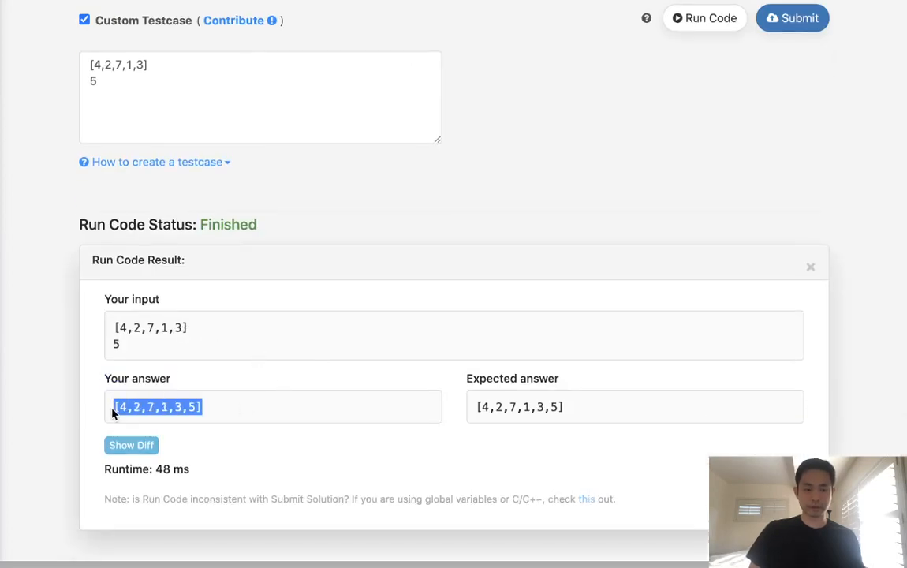
{"action": "left_click_drag", "start_coordinate": [189, 66], "coordinate": [38, 61]}
{"action": "type", "text": "[4,2,7,1,3,5]"}
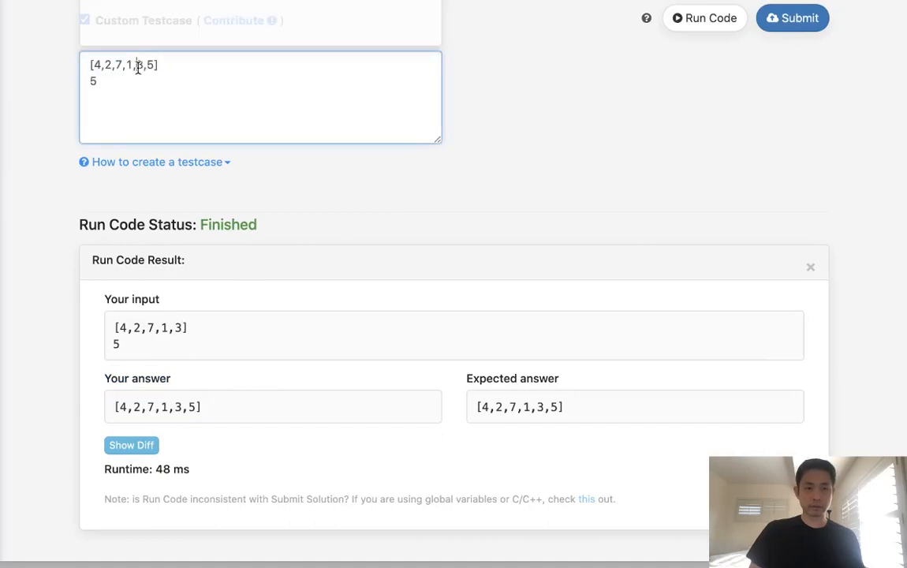
{"action": "scroll", "coordinate": [154, 90], "scroll_direction": "up", "scroll_amount": 2}
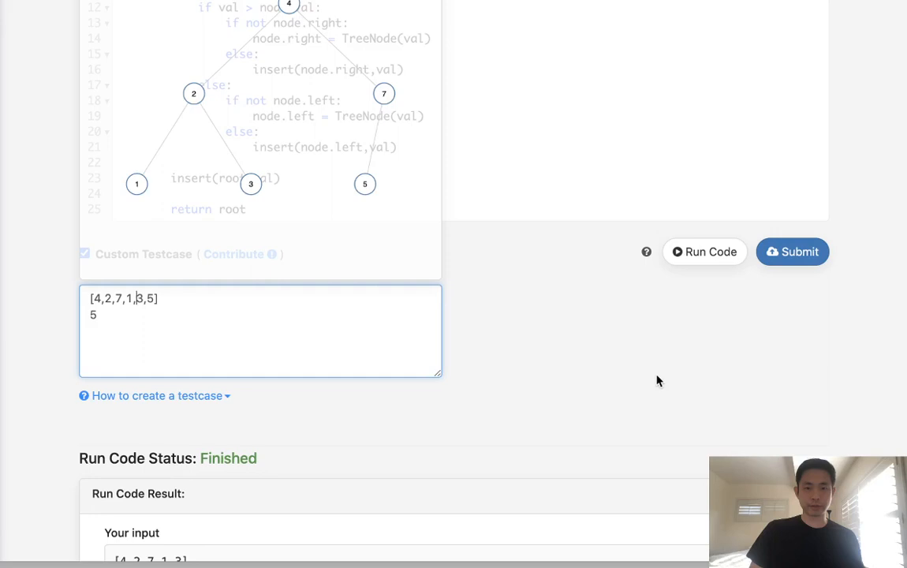
- Submit the solution and get an Accepted result
{"action": "left_click", "coordinate": [789, 254]}
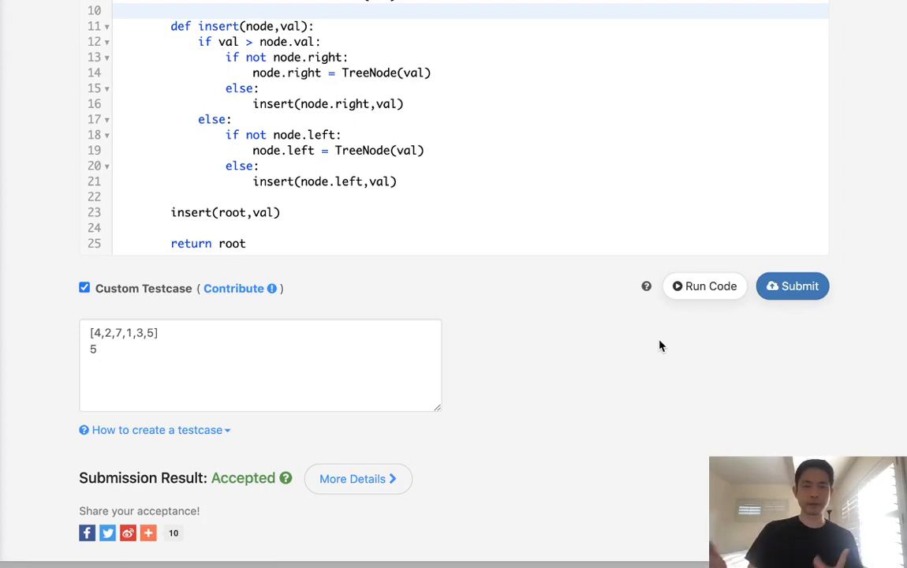
{"action": "scroll", "coordinate": [628, 233], "scroll_direction": "up", "scroll_amount": 2}
{"action": "scroll", "coordinate": [628, 230], "scroll_direction": "up", "scroll_amount": 5}
{"action": "scroll", "coordinate": [627, 230], "scroll_direction": "up", "scroll_amount": 4}
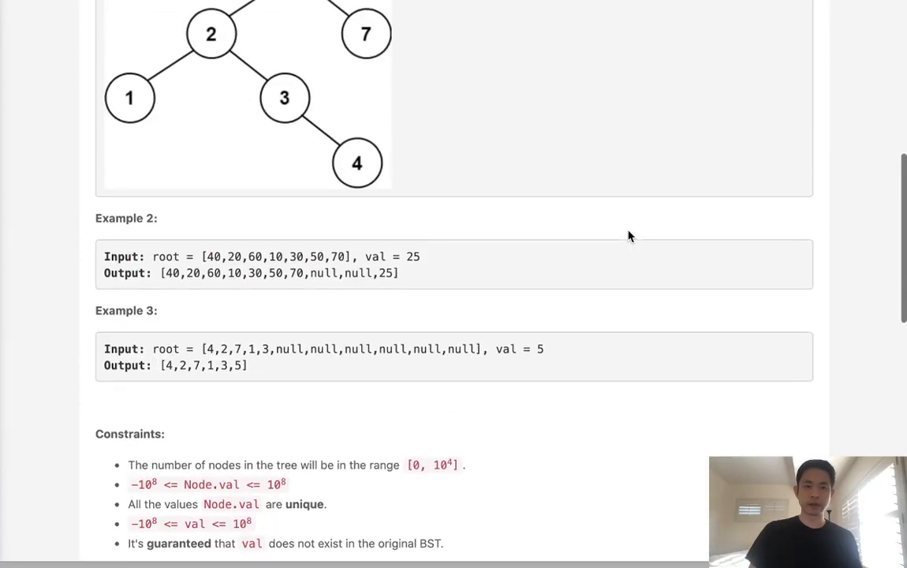
{"action": "scroll", "coordinate": [628, 233], "scroll_direction": "up", "scroll_amount": 3}
{"action": "scroll", "coordinate": [664, 117], "scroll_direction": "up", "scroll_amount": 2}
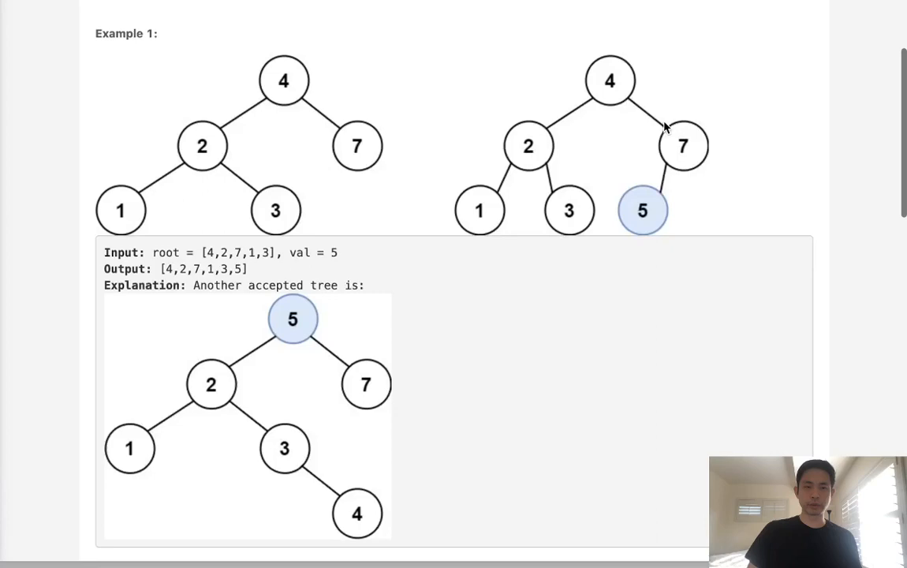
{"action": "scroll", "coordinate": [722, 304], "scroll_direction": "down", "scroll_amount": 10}
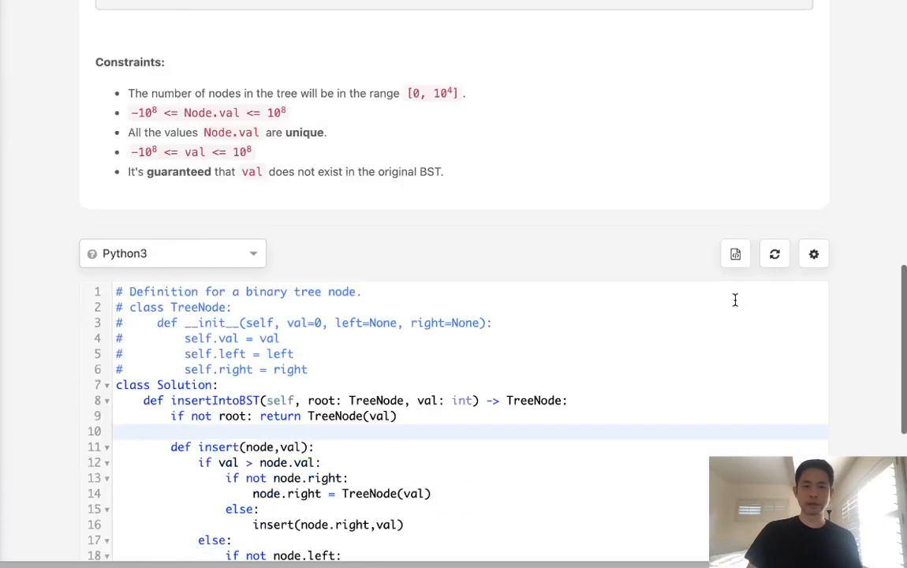
{"action": "scroll", "coordinate": [733, 301], "scroll_direction": "down", "scroll_amount": 5}
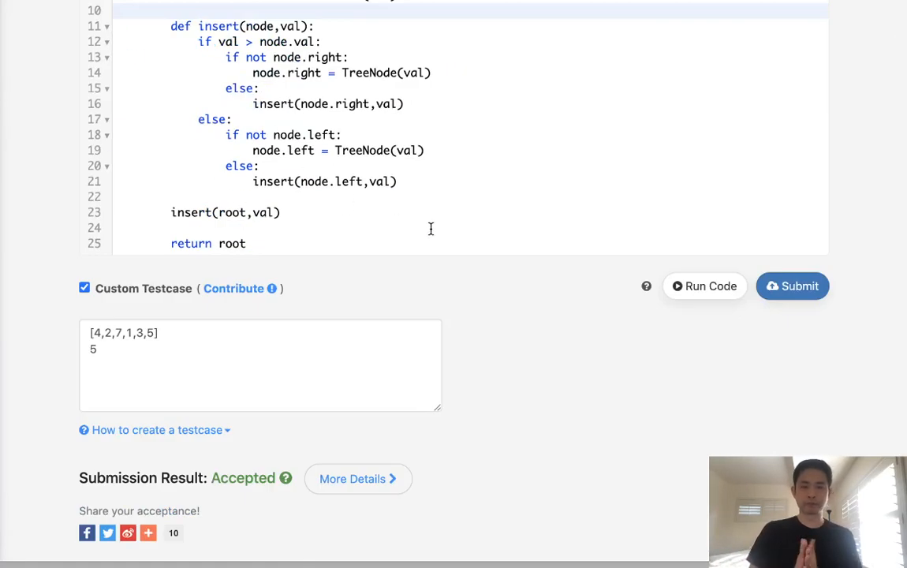